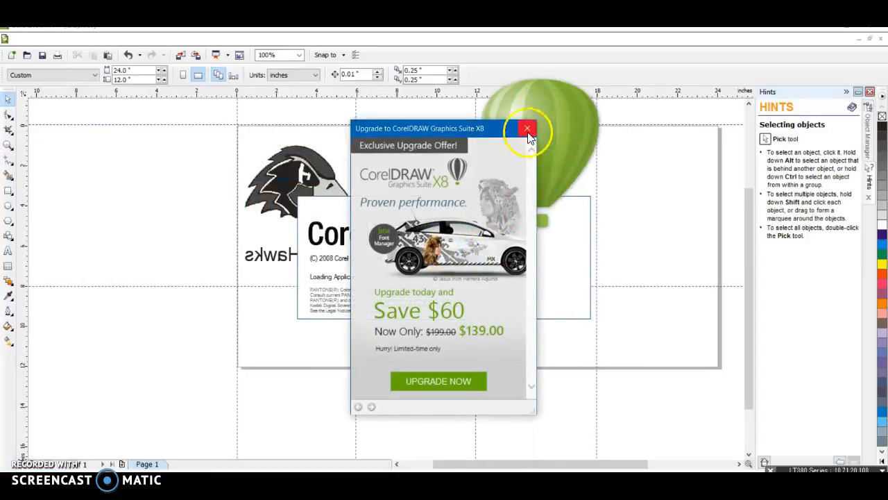
- Dismiss the upgrade offer and start a new blank document
{"action": "left_click", "coordinate": [528, 130]}
{"action": "left_click", "coordinate": [520, 288]}
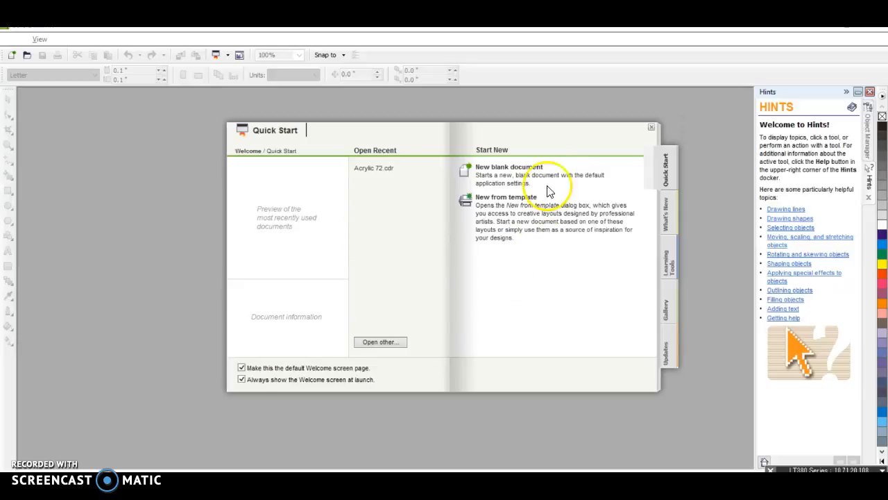
{"action": "left_click", "coordinate": [510, 172]}
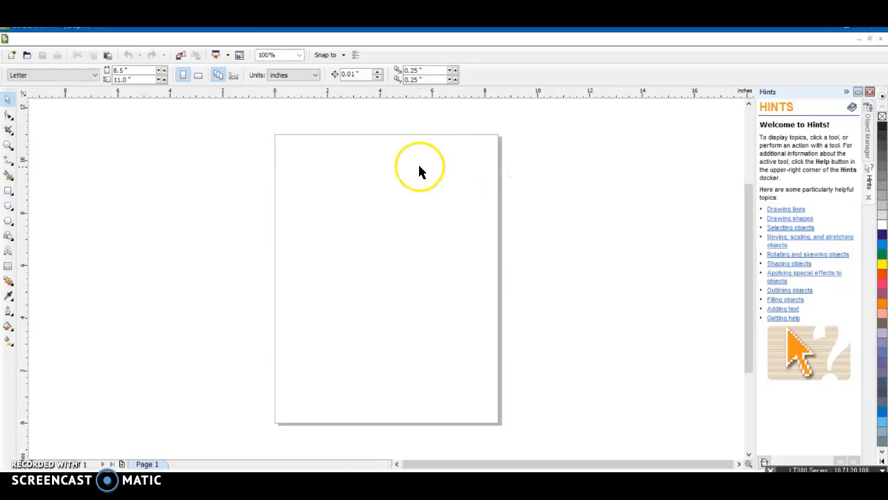
- Set the page to landscape orientation, 24 inches wide and 12 inches high
{"action": "left_click", "coordinate": [198, 75]}
{"action": "double_click", "coordinate": [123, 70]}
{"action": "type", "text": "24"}
{"action": "key", "text": "Return"}
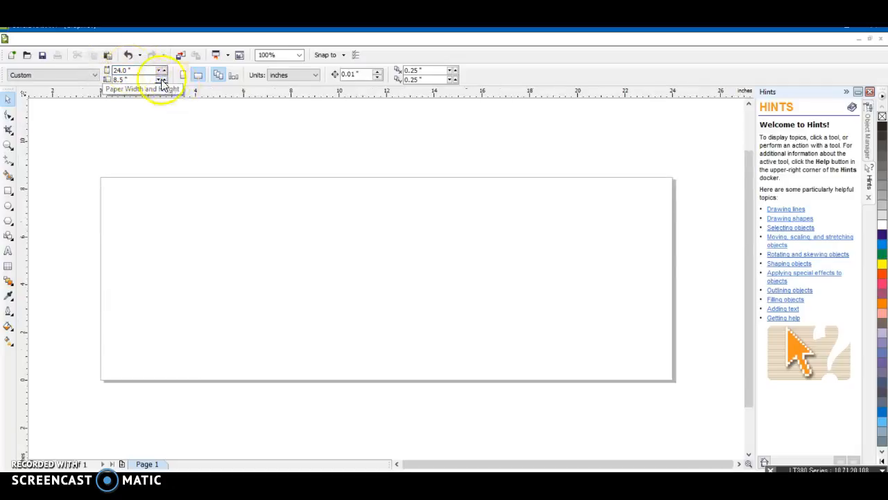
{"action": "double_click", "coordinate": [115, 79]}
{"action": "type", "text": "12"}
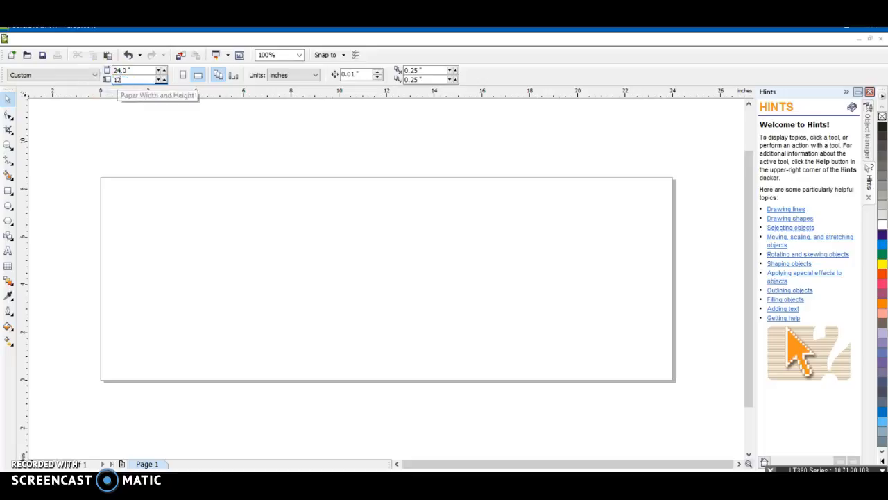
{"action": "key", "text": "Return"}
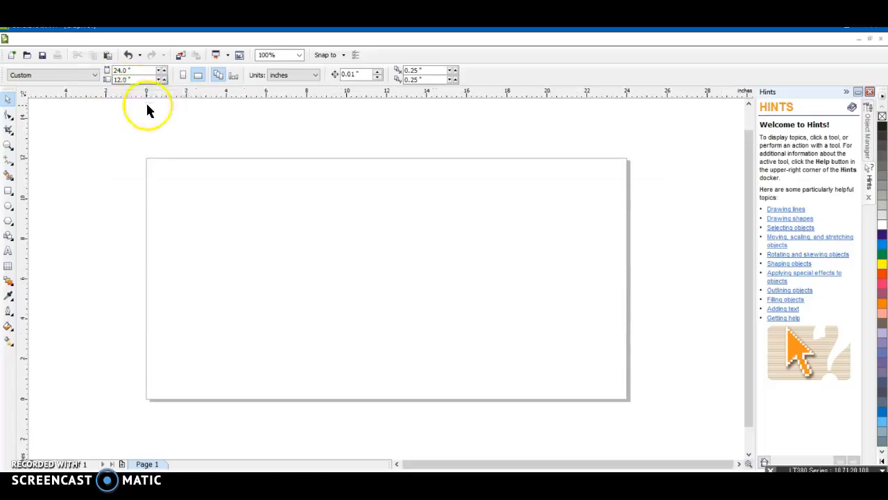
- Set the ruler origin at the page's upper-left corner and place guidelines along the page's left and top edges
{"action": "left_click_drag", "start_coordinate": [23, 94], "coordinate": [146, 159]}
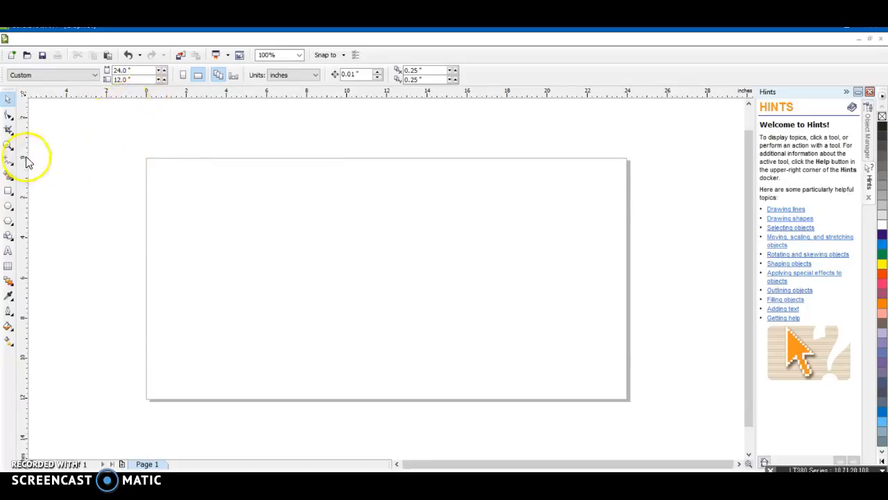
{"action": "left_click_drag", "start_coordinate": [137, 162], "coordinate": [146, 160]}
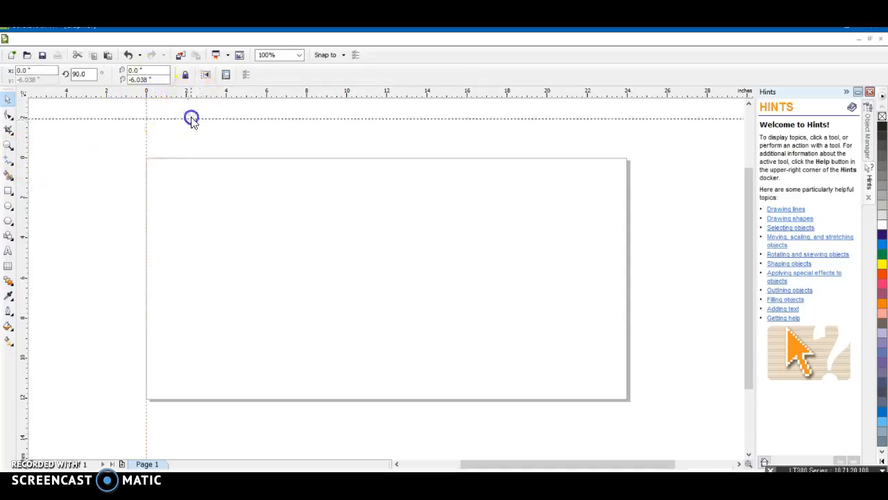
{"action": "left_click_drag", "start_coordinate": [188, 160], "coordinate": [188, 158]}
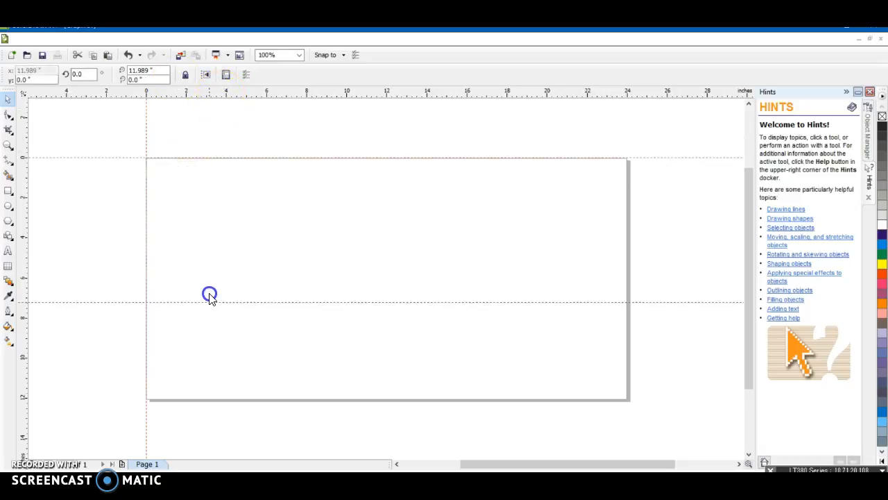
- Add a horizontal guideline about 8 inches below the page top and vertical guidelines at about 6, 12 and 18 inches
{"action": "left_click_drag", "start_coordinate": [210, 320], "coordinate": [210, 320]}
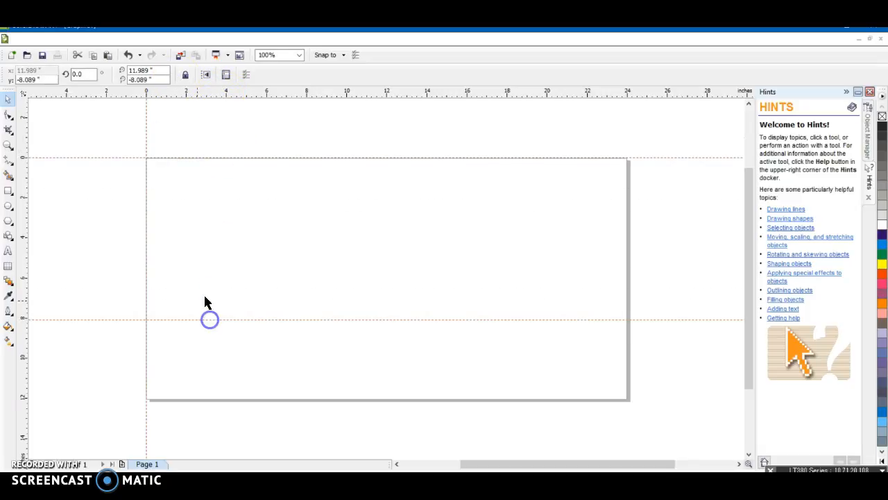
{"action": "left_click_drag", "start_coordinate": [20, 257], "coordinate": [268, 255]}
{"action": "left_click_drag", "start_coordinate": [25, 247], "coordinate": [387, 252]}
{"action": "left_click_drag", "start_coordinate": [24, 247], "coordinate": [300, 266]}
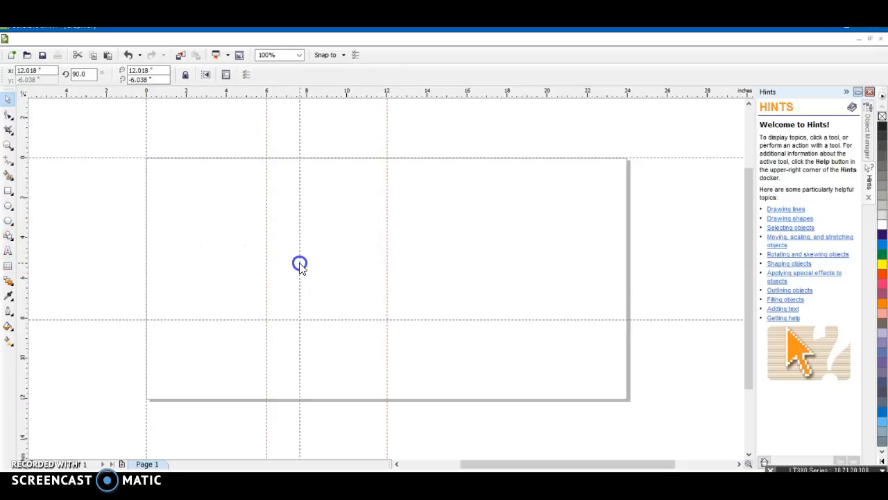
{"action": "left_click_drag", "start_coordinate": [452, 246], "coordinate": [506, 245]}
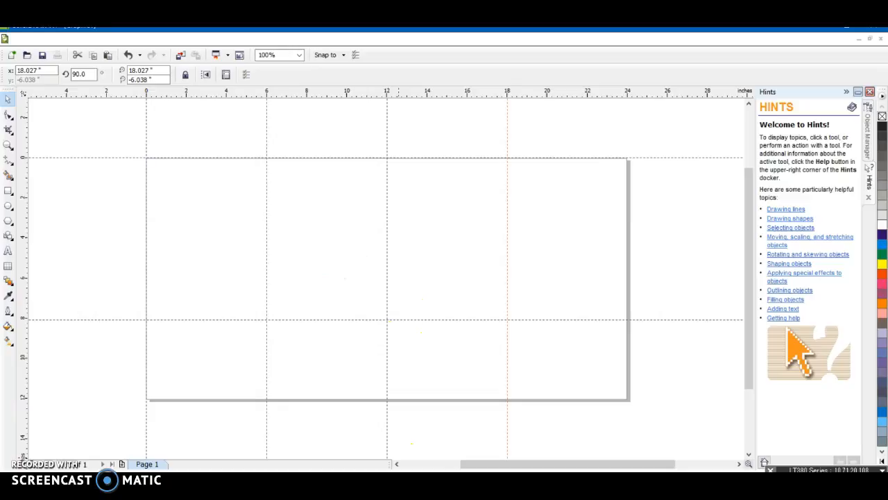
{"action": "mouse_move", "coordinate": [516, 448]}
{"action": "left_click", "coordinate": [511, 466]}
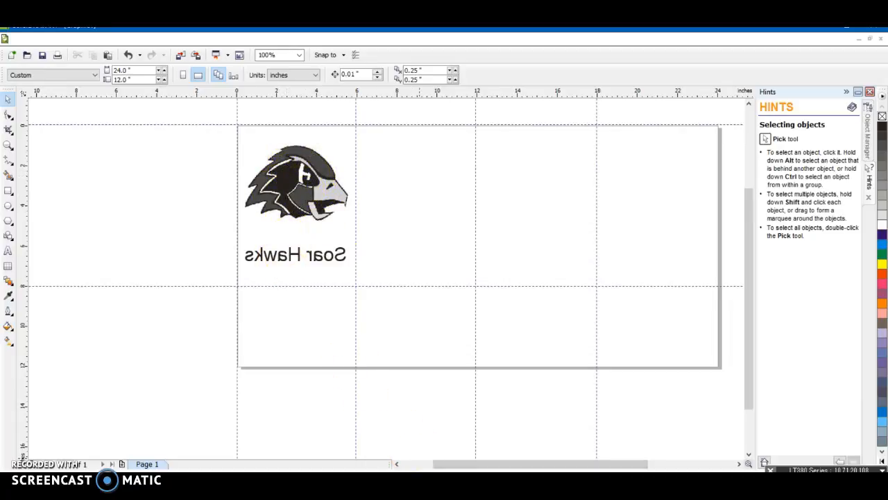
{"action": "left_click", "coordinate": [419, 469]}
{"action": "left_click", "coordinate": [613, 460]}
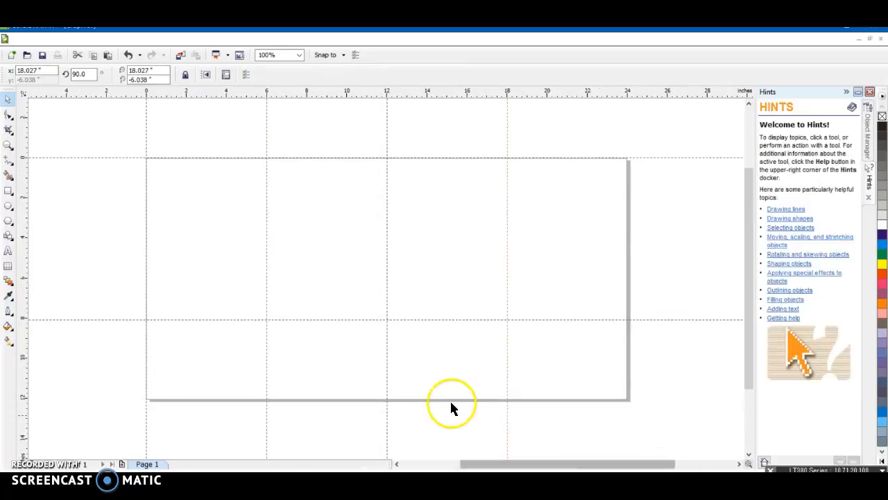
- Import ChaskaHawk.jpg and place it in the upper-left guideline cell at about 4.88 by 3.55 inches
{"action": "left_click", "coordinate": [25, 40]}
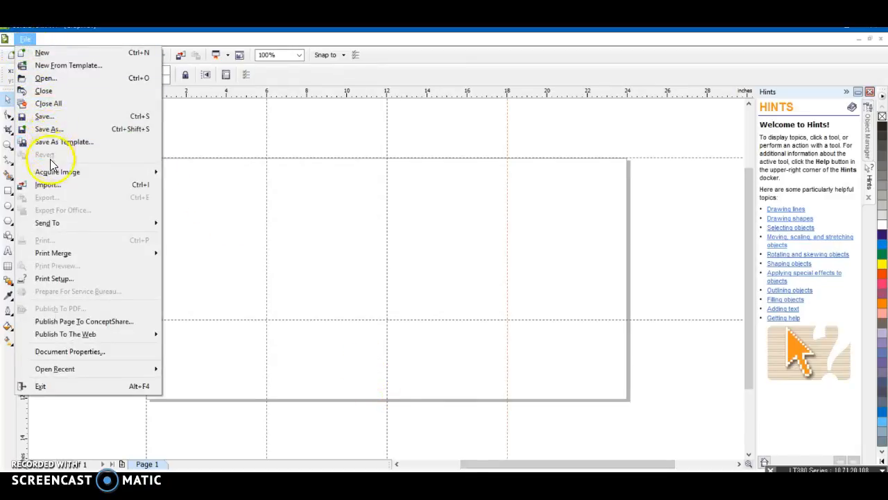
{"action": "left_click", "coordinate": [56, 186]}
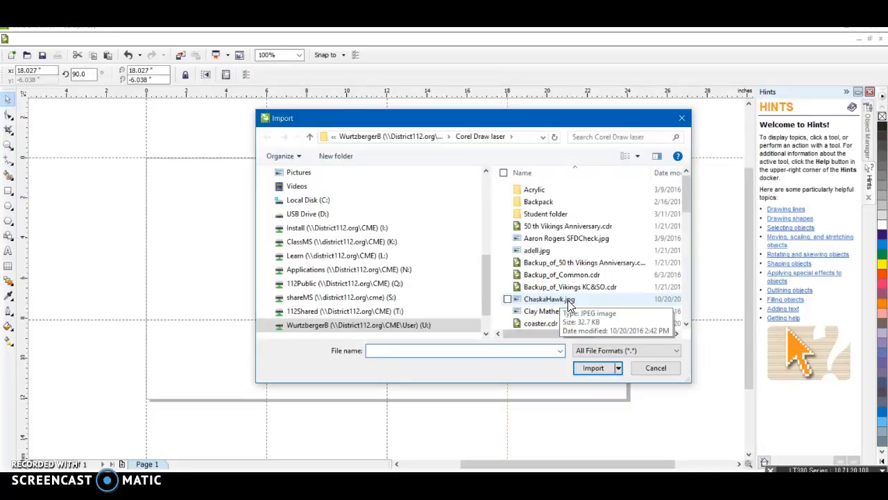
{"action": "double_click", "coordinate": [564, 300]}
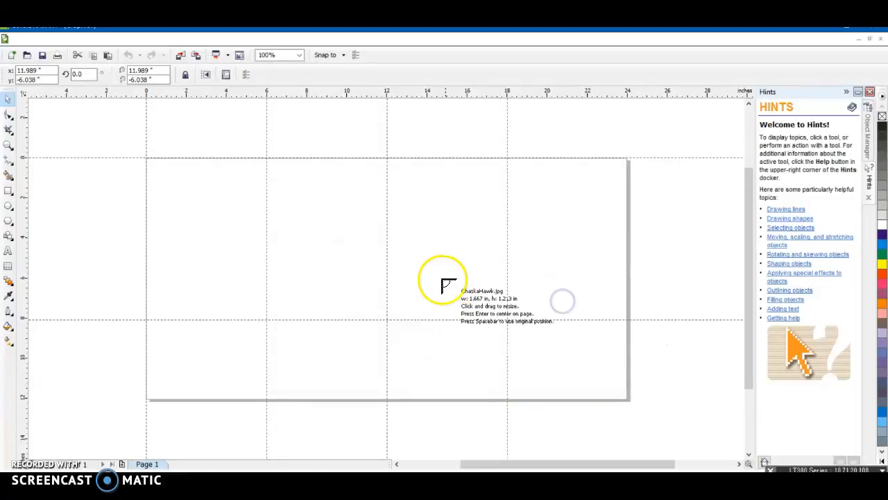
{"action": "left_click_drag", "start_coordinate": [157, 173], "coordinate": [256, 244]}
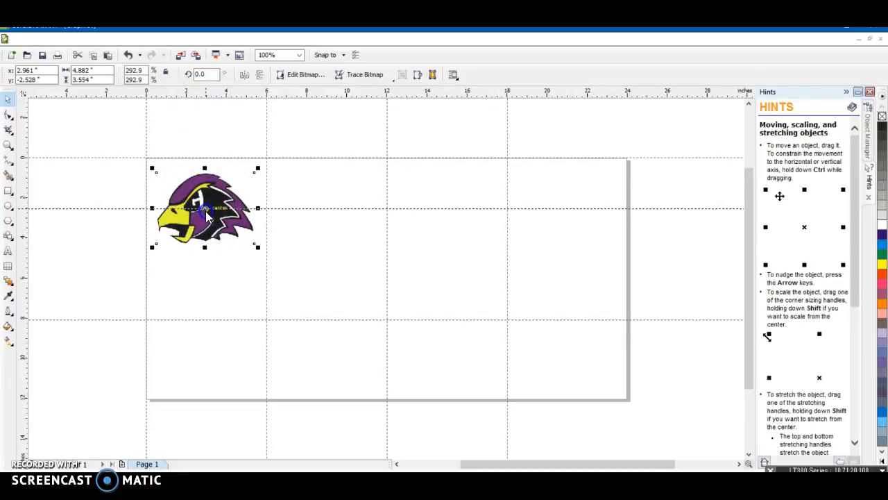
- Add guidelines about 3 inches across and 4 inches down through the first cell, and centre the hawk image on their intersection
{"action": "left_click_drag", "start_coordinate": [206, 210], "coordinate": [199, 239]}
{"action": "left_click_drag", "start_coordinate": [23, 122], "coordinate": [207, 138]}
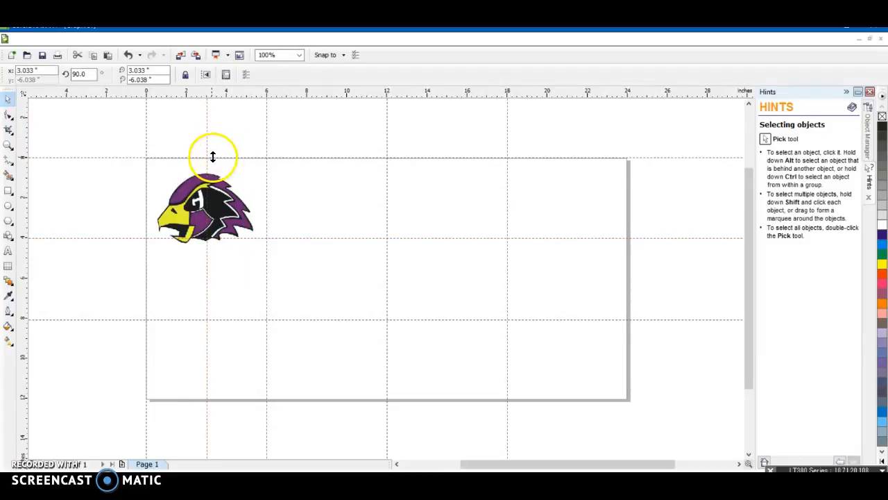
{"action": "left_click", "coordinate": [200, 202]}
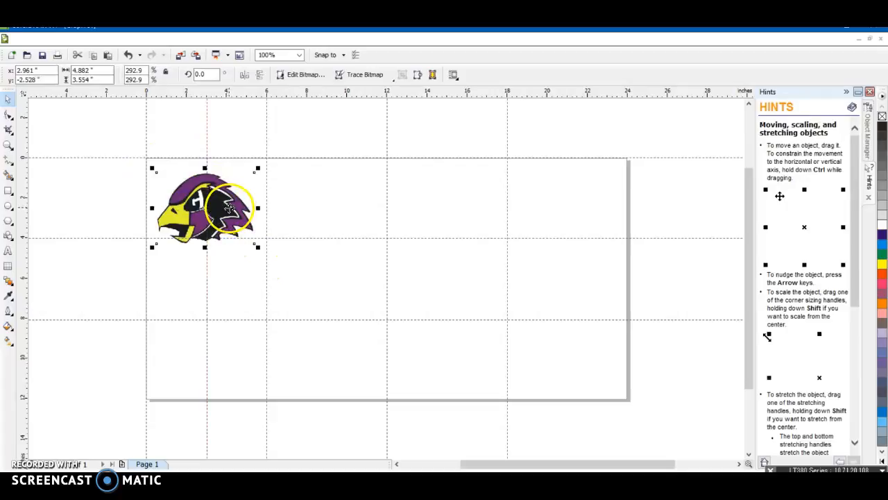
{"action": "left_click_drag", "start_coordinate": [229, 208], "coordinate": [229, 208]}
{"action": "key", "text": "Down"}
{"action": "key", "text": "Down"}
{"action": "key", "text": "Down"}
{"action": "key", "text": "Down"}
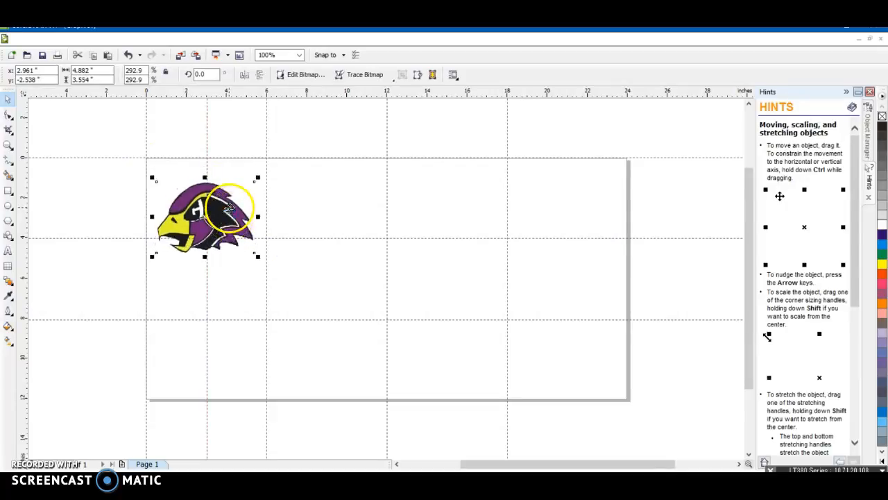
{"action": "left_click_drag", "start_coordinate": [229, 207], "coordinate": [229, 207]}
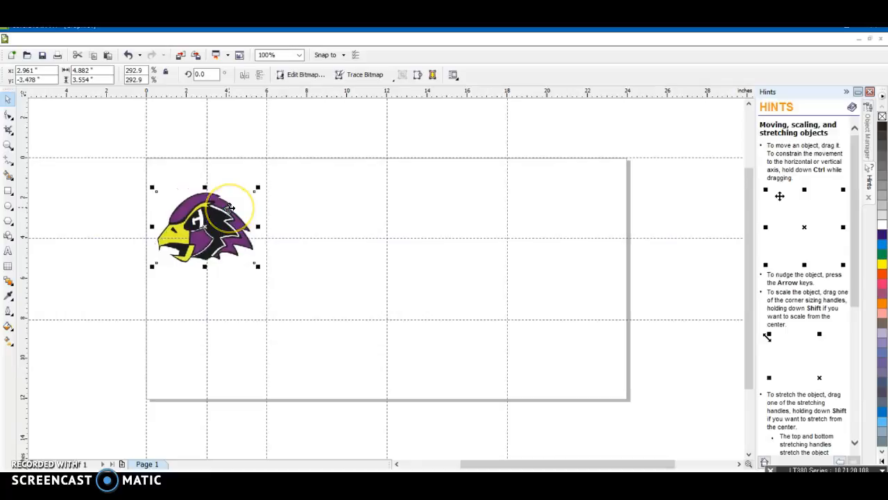
{"action": "scroll", "coordinate": [412, 290], "scroll_direction": "up", "scroll_amount": 2}
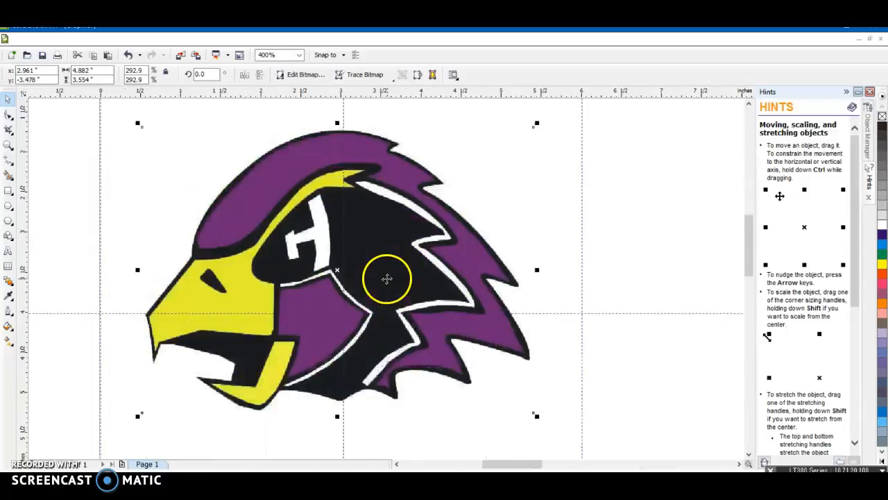
{"action": "left_click_drag", "start_coordinate": [338, 271], "coordinate": [347, 311]}
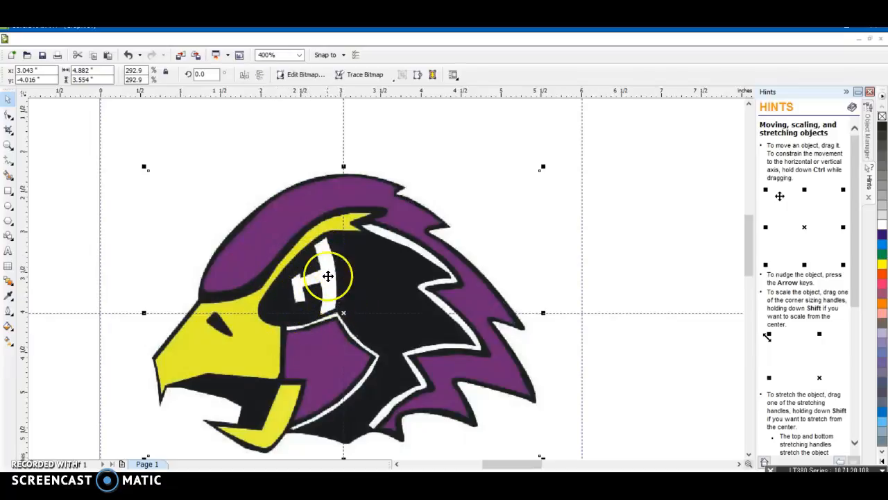
{"action": "scroll", "coordinate": [326, 243], "scroll_direction": "up", "scroll_amount": 3}
{"action": "scroll", "coordinate": [387, 280], "scroll_direction": "down", "scroll_amount": 3}
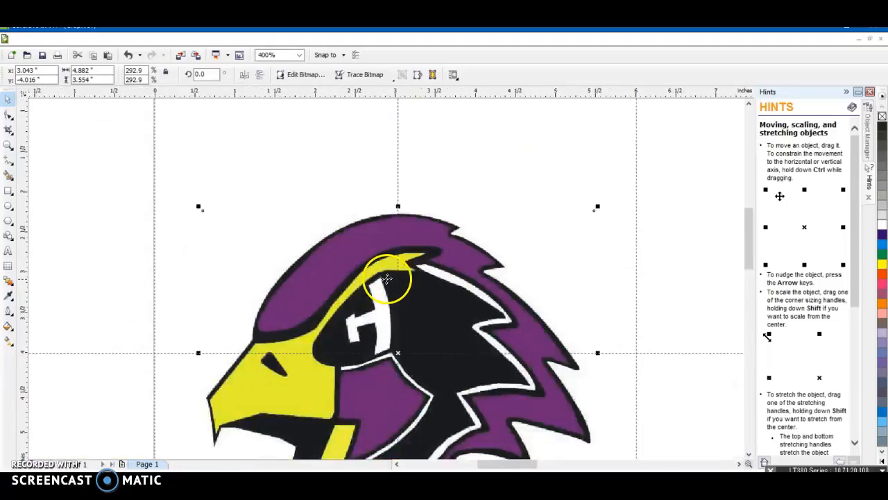
{"action": "scroll", "coordinate": [387, 281], "scroll_direction": "down", "scroll_amount": 2}
{"action": "scroll", "coordinate": [387, 280], "scroll_direction": "up", "scroll_amount": 1}
{"action": "scroll", "coordinate": [387, 281], "scroll_direction": "up", "scroll_amount": 1}
{"action": "scroll", "coordinate": [387, 280], "scroll_direction": "down", "scroll_amount": 1}
{"action": "scroll", "coordinate": [388, 280], "scroll_direction": "down", "scroll_amount": 4}
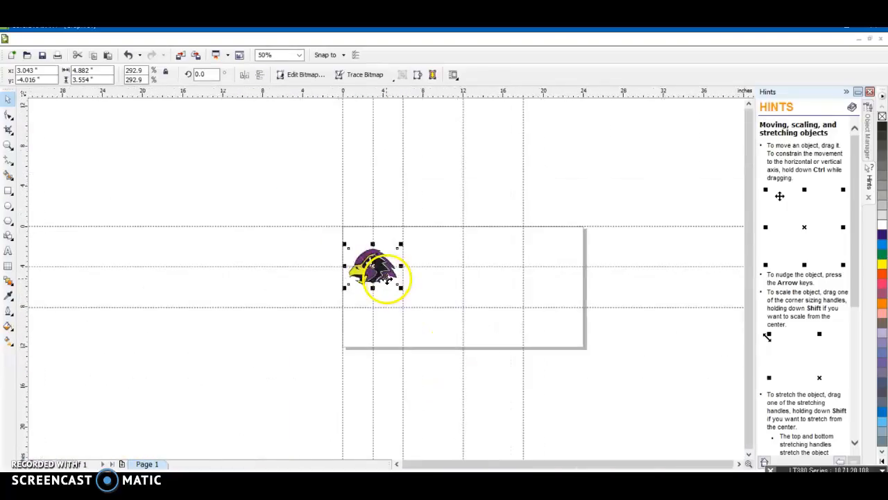
{"action": "scroll", "coordinate": [386, 277], "scroll_direction": "up", "scroll_amount": 4}
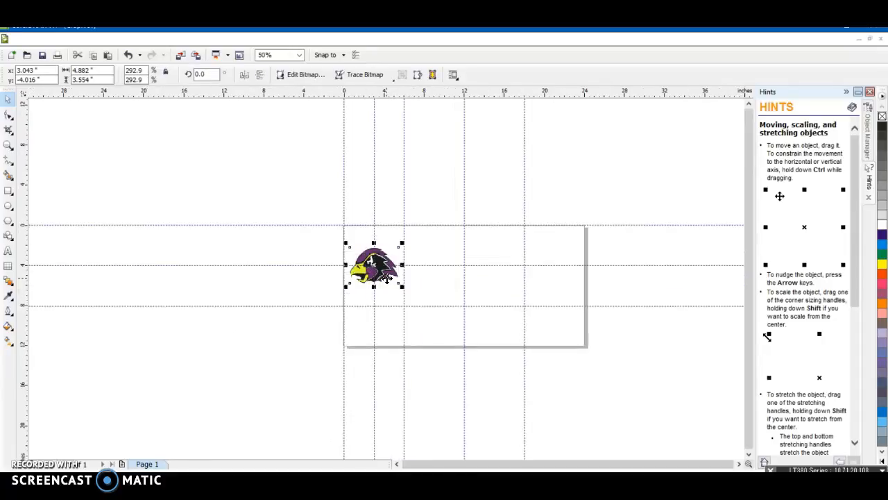
{"action": "left_click", "coordinate": [357, 303]}
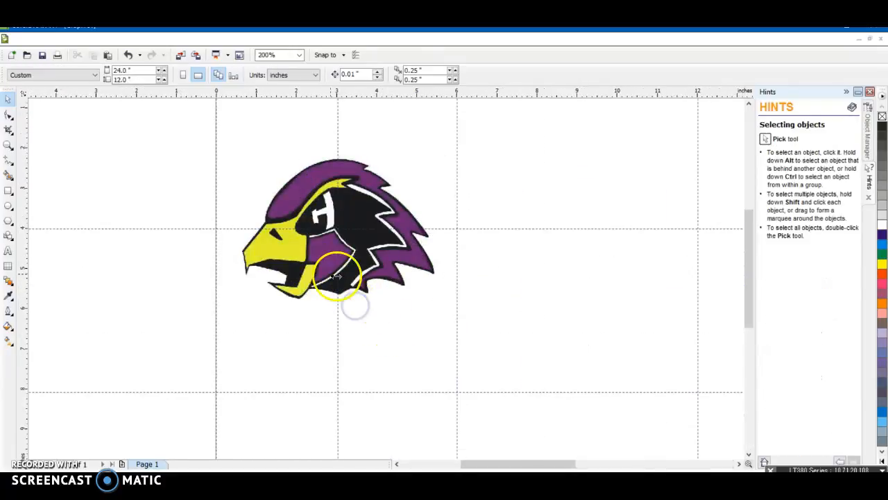
{"action": "left_click", "coordinate": [275, 57]}
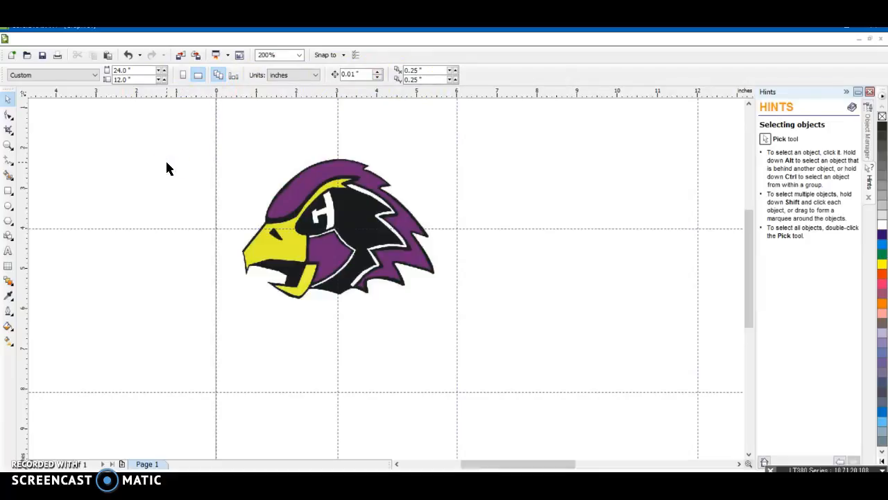
{"action": "left_click", "coordinate": [327, 231]}
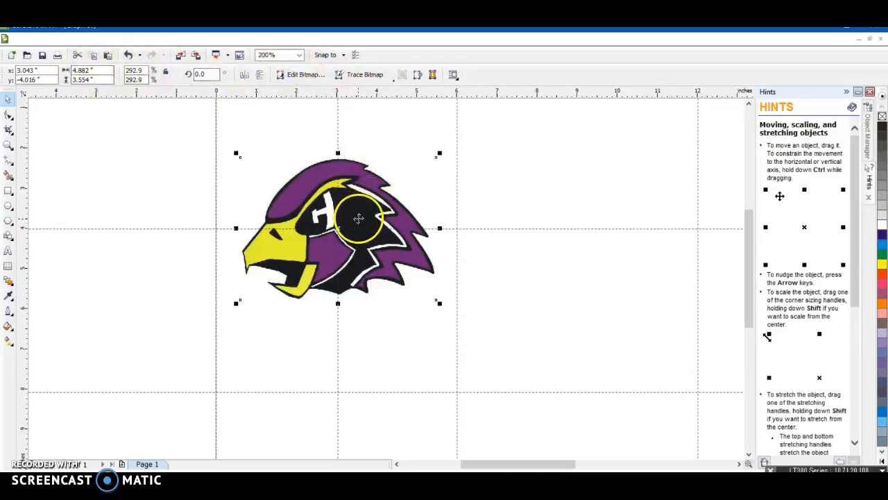
{"action": "left_click", "coordinate": [173, 195]}
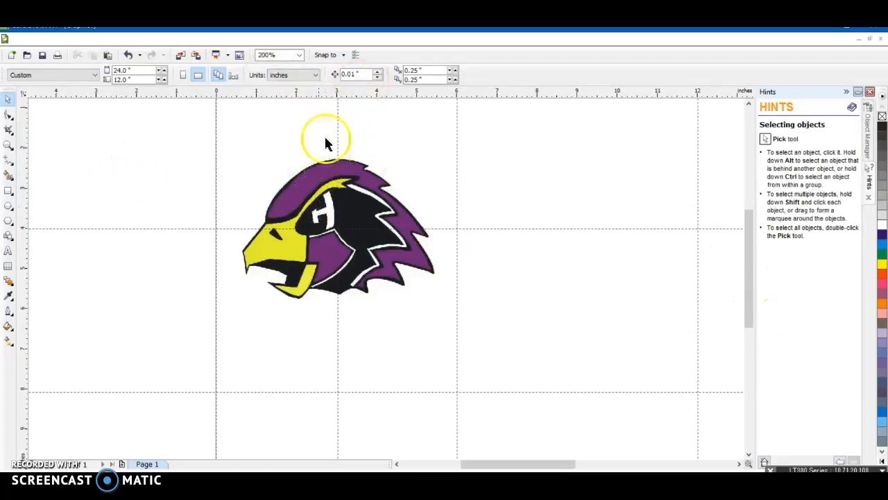
- Convert the hawk image to 8-bit grayscale and mirror it horizontally
{"action": "left_click", "coordinate": [347, 229]}
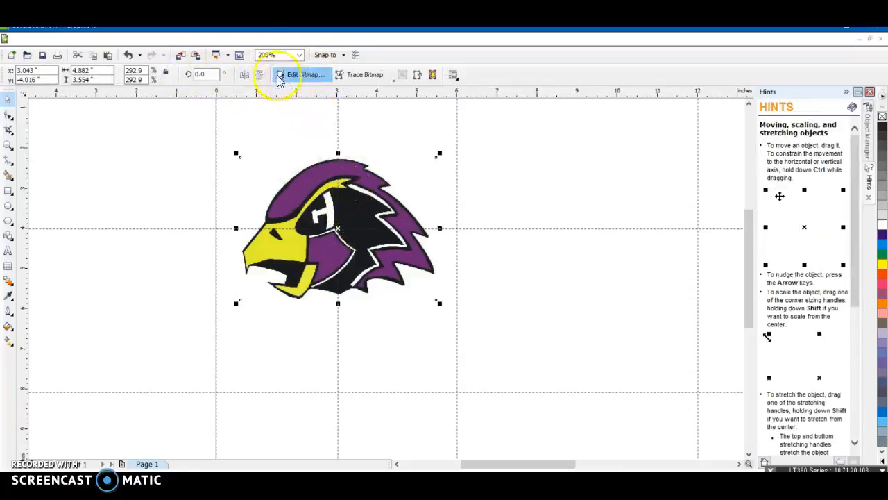
{"action": "left_click", "coordinate": [207, 41]}
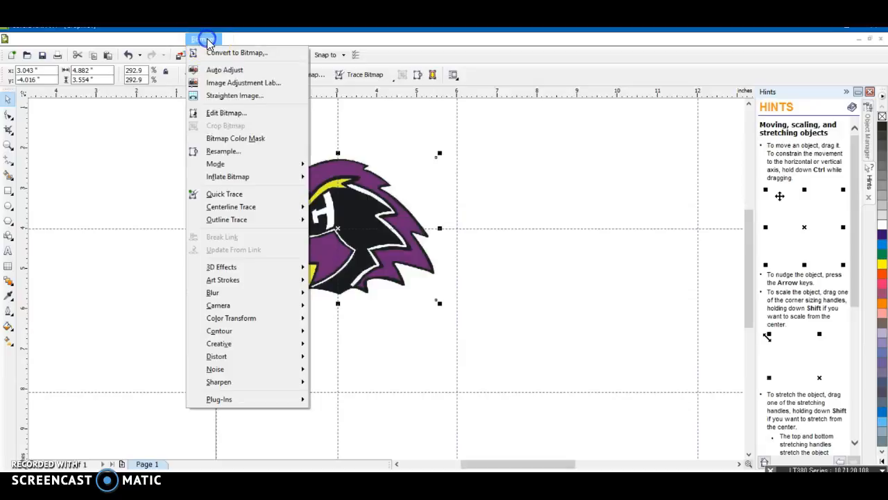
{"action": "mouse_move", "coordinate": [223, 170]}
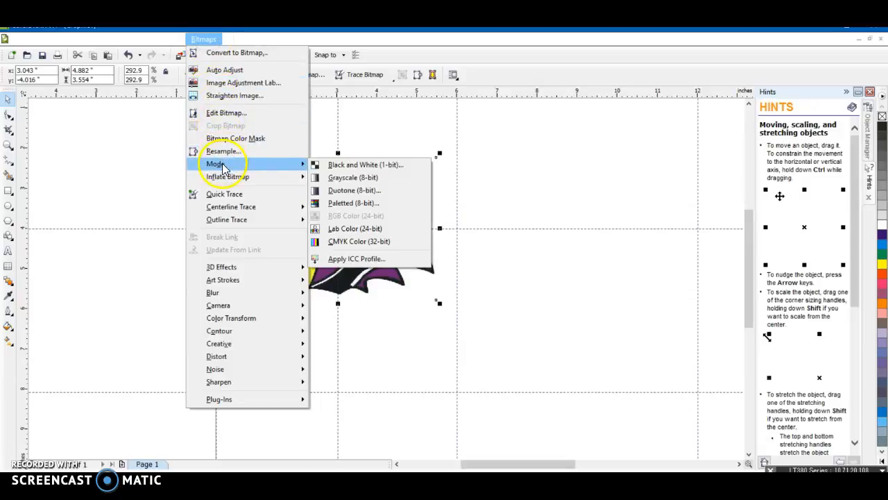
{"action": "left_click", "coordinate": [358, 177]}
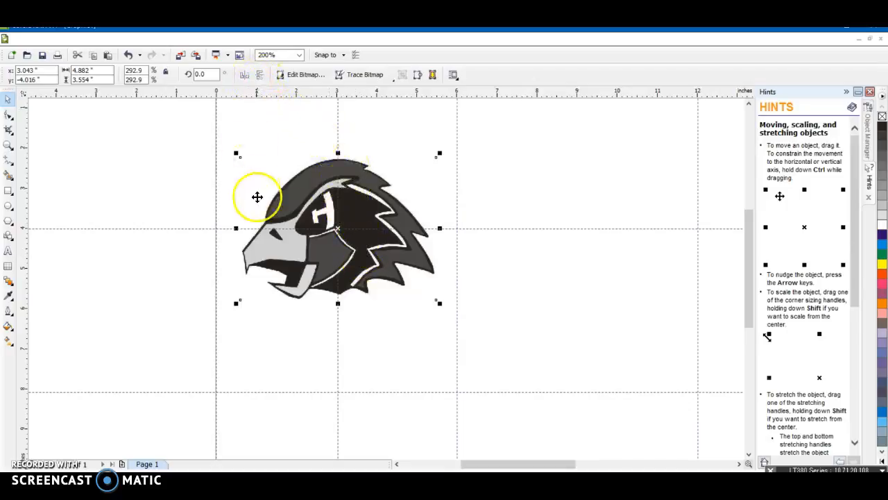
{"action": "left_click", "coordinate": [244, 76]}
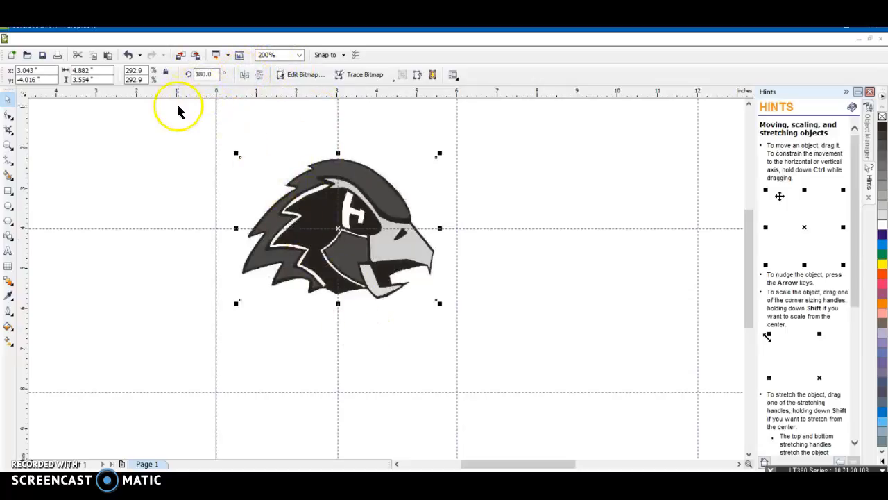
- Add the text "Soar Hawks" in 24 pt Arial below the hawk image
{"action": "left_click", "coordinate": [8, 250]}
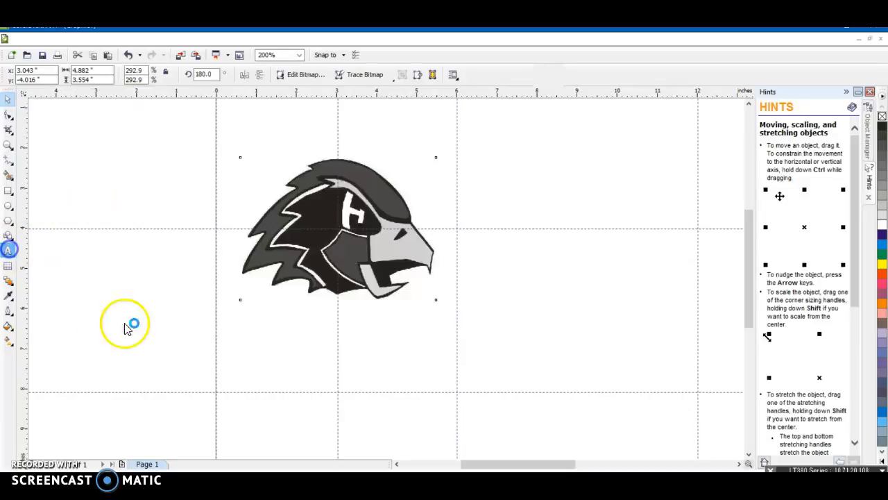
{"action": "left_click", "coordinate": [275, 343]}
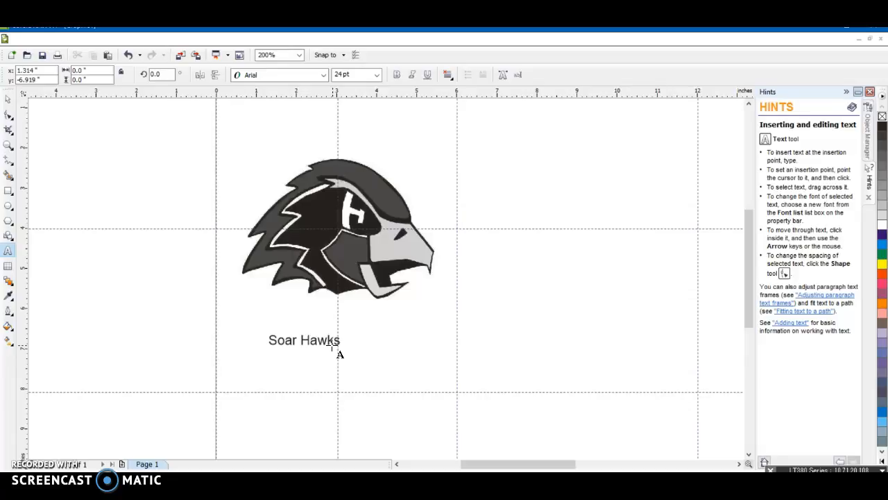
{"action": "type", "text": "Soar Hawks"}
{"action": "left_click", "coordinate": [339, 343]}
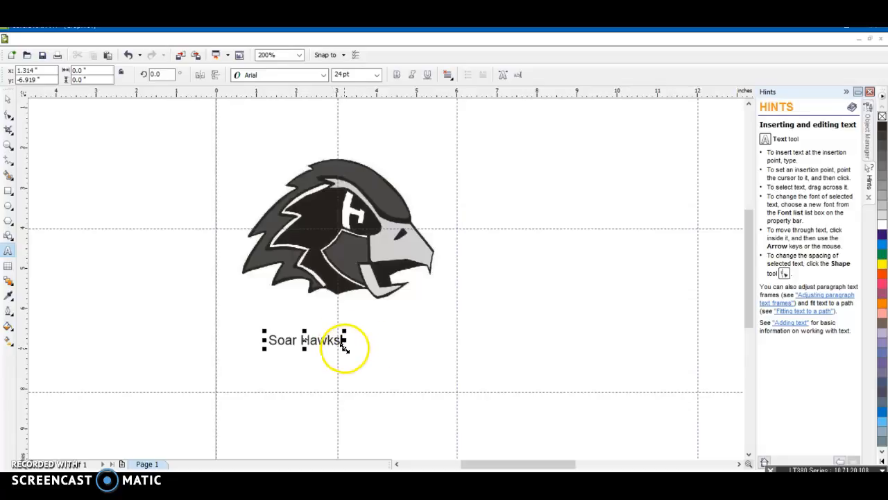
- Enlarge the "Soar Hawks" text to about 3.32 inches wide and centre it just beneath the hawk
{"action": "left_click_drag", "start_coordinate": [355, 353], "coordinate": [407, 363]}
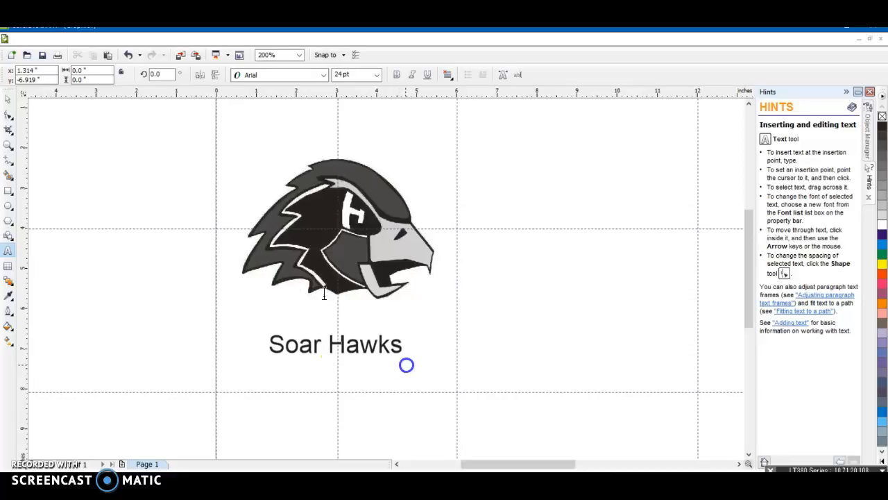
{"action": "left_click", "coordinate": [345, 346]}
{"action": "left_click_drag", "start_coordinate": [336, 344], "coordinate": [342, 329]}
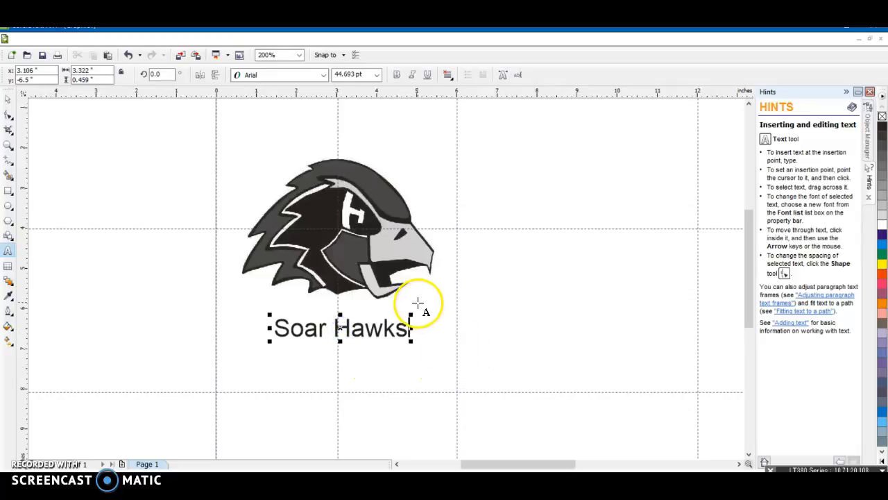
{"action": "left_click", "coordinate": [539, 314]}
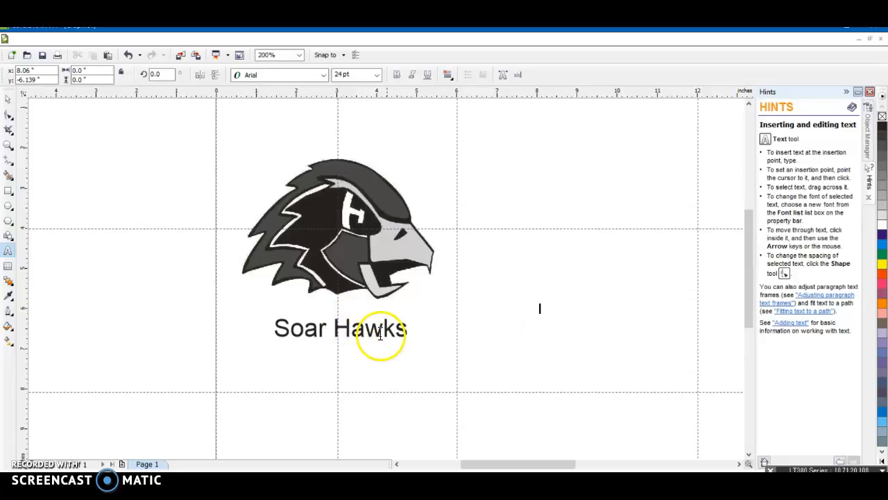
{"action": "left_click", "coordinate": [581, 159]}
{"action": "left_click", "coordinate": [107, 158]}
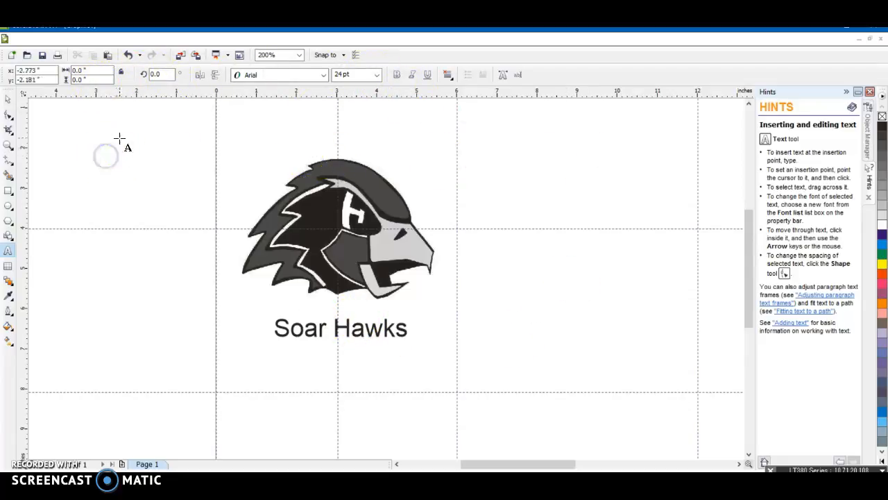
{"action": "left_click", "coordinate": [82, 306]}
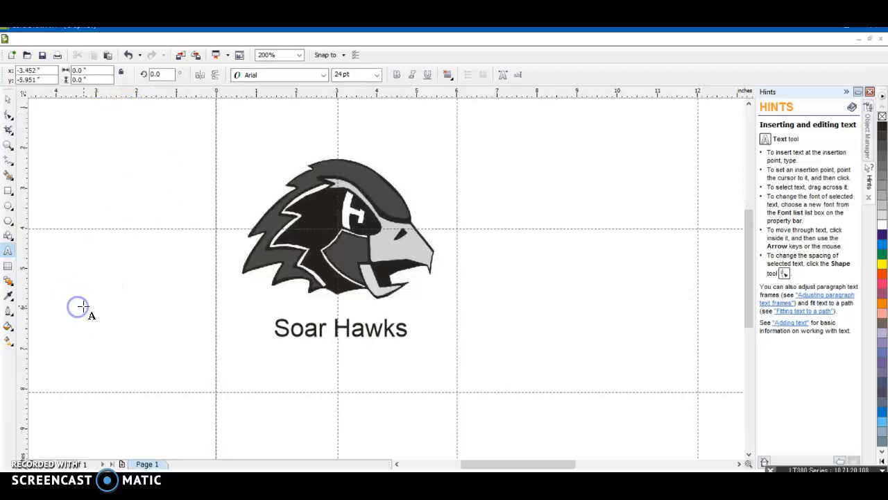
{"action": "left_click", "coordinate": [9, 98]}
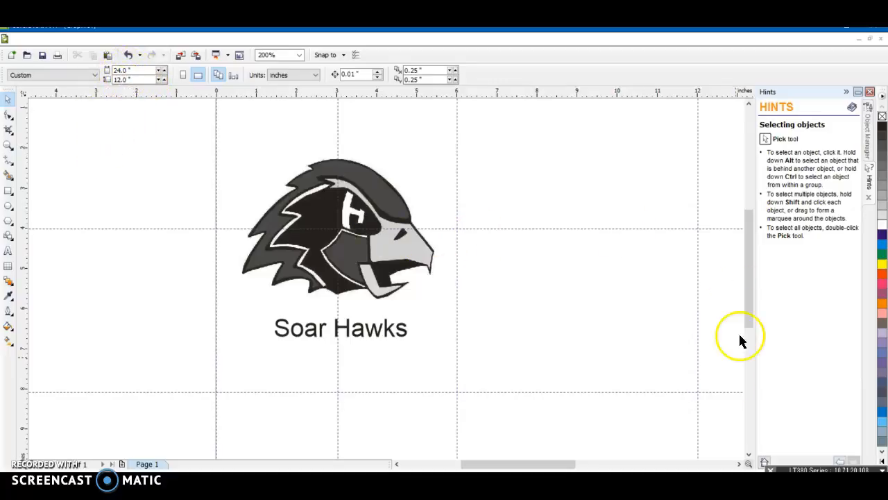
- Check which bitmap colour mode conversions are available for the "Soar Hawks" text
{"action": "left_click", "coordinate": [383, 333]}
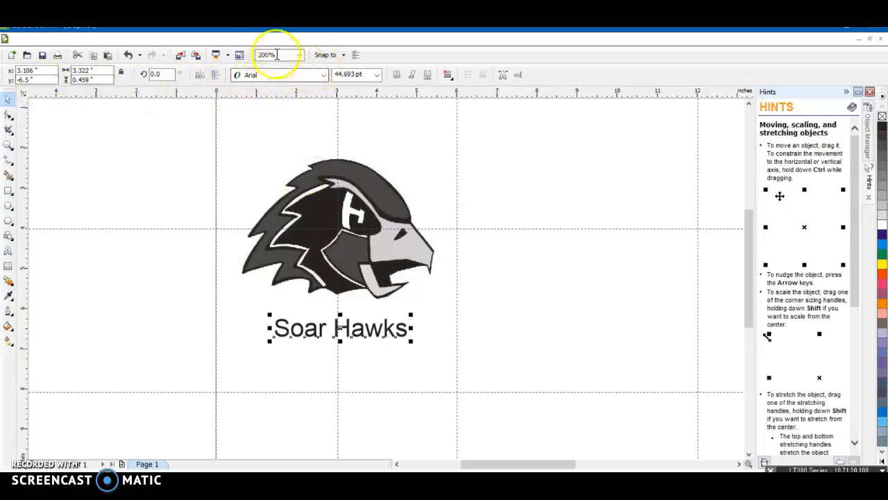
{"action": "left_click", "coordinate": [123, 131]}
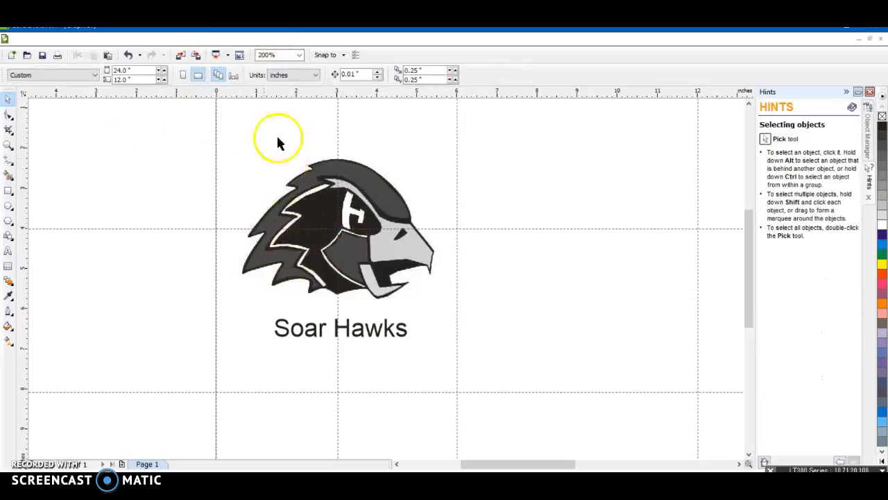
{"action": "left_click", "coordinate": [208, 40]}
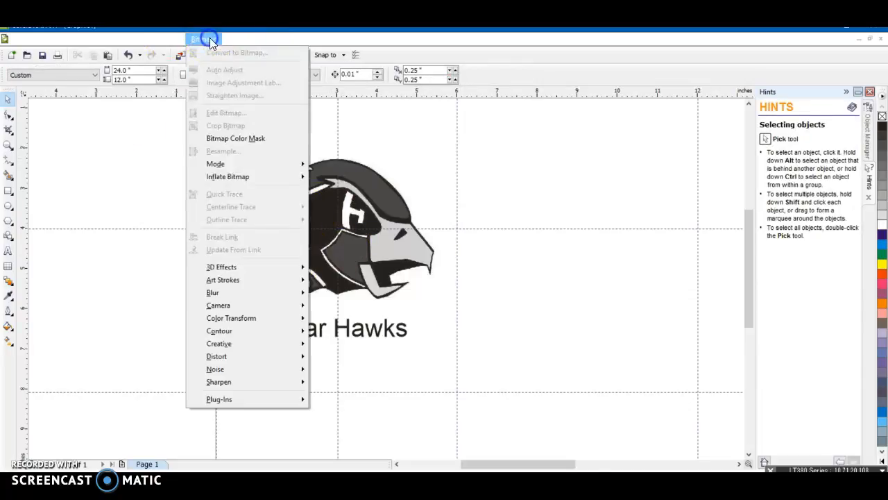
{"action": "mouse_move", "coordinate": [236, 170]}
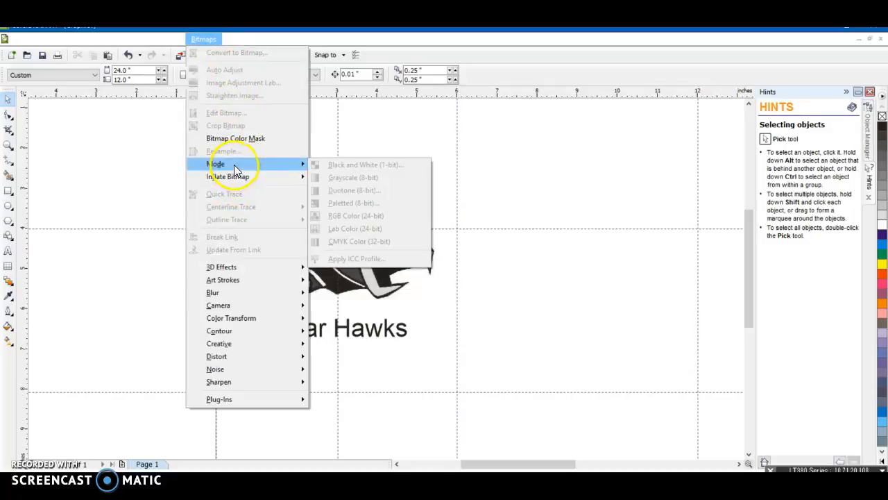
{"action": "left_click", "coordinate": [106, 157]}
{"action": "left_click", "coordinate": [296, 333]}
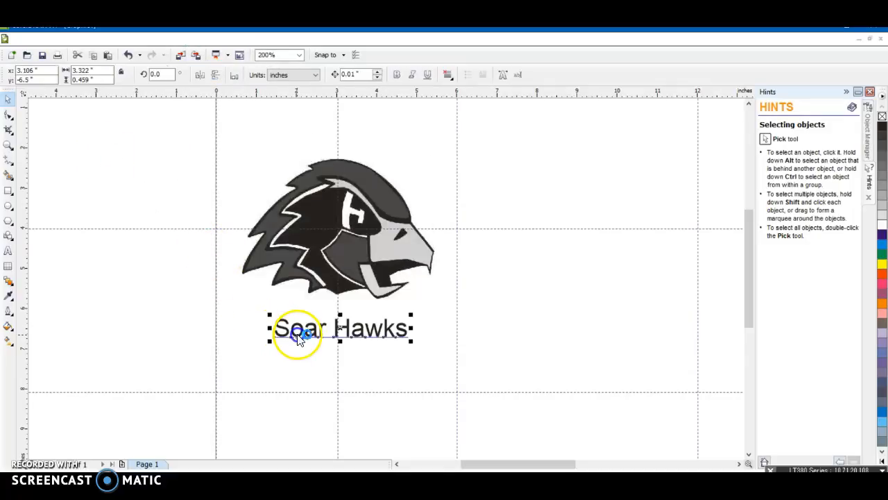
{"action": "left_click", "coordinate": [336, 231]}
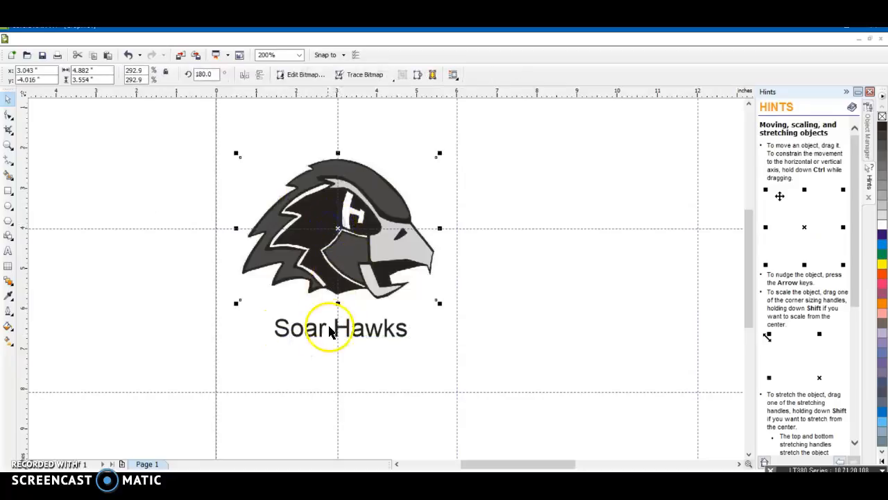
{"action": "left_click", "coordinate": [304, 331]}
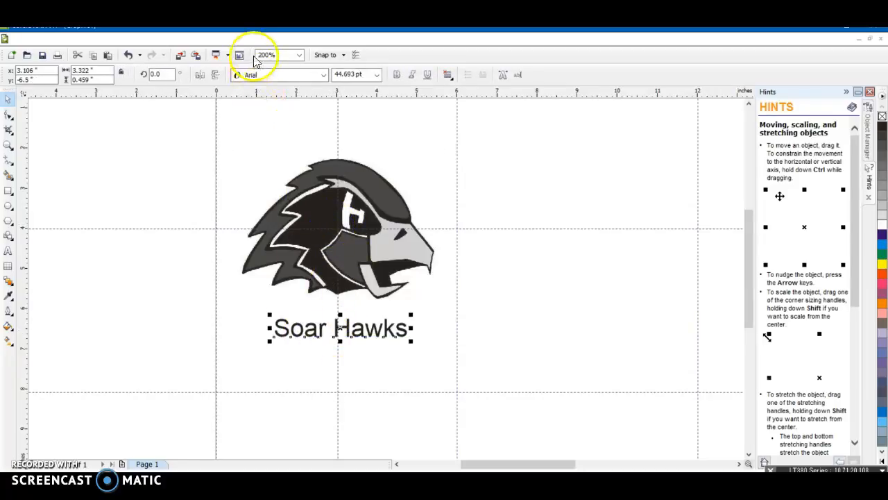
{"action": "left_click", "coordinate": [197, 41]}
{"action": "mouse_move", "coordinate": [229, 167]}
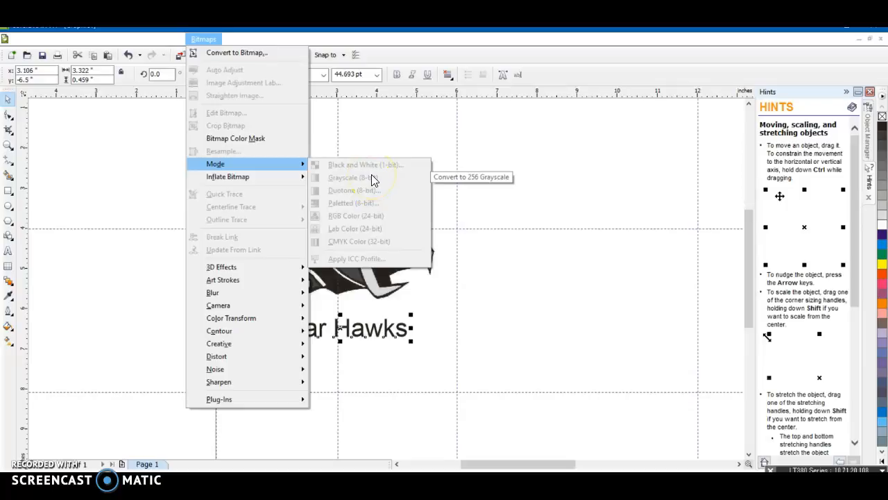
{"action": "mouse_move", "coordinate": [291, 175]}
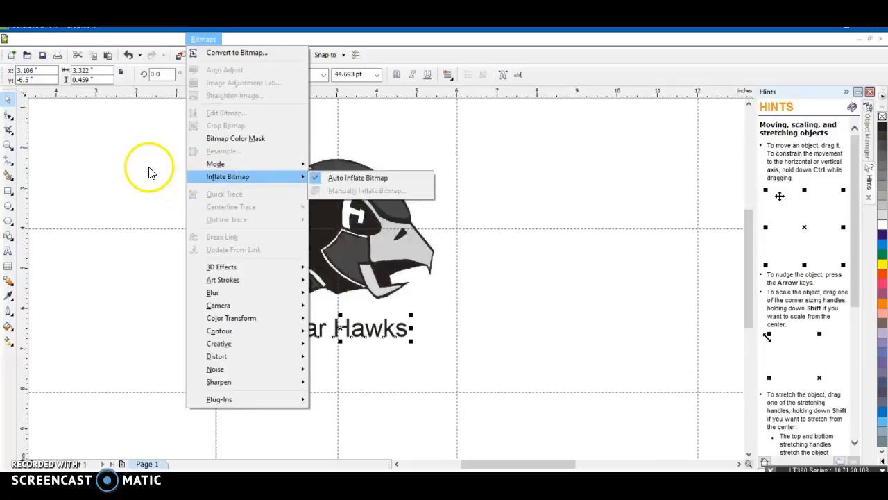
{"action": "left_click", "coordinate": [149, 172]}
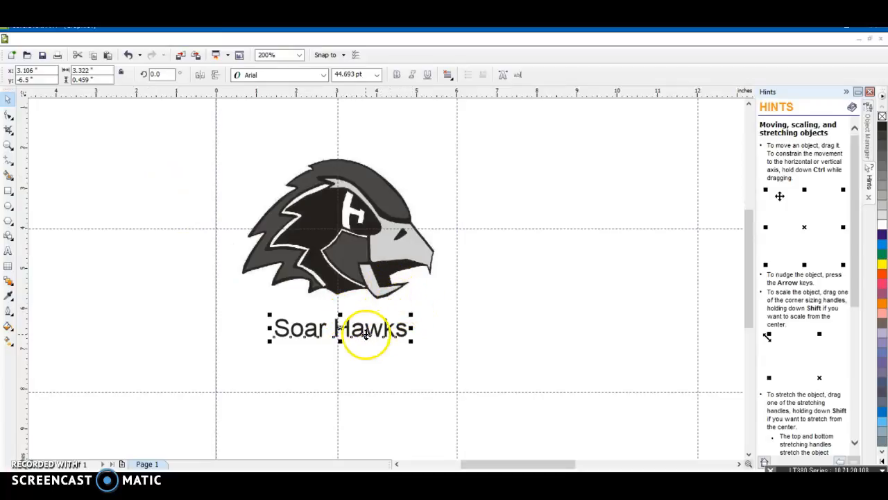
- Mirror the "Soar Hawks" text horizontally
{"action": "left_click", "coordinate": [201, 75]}
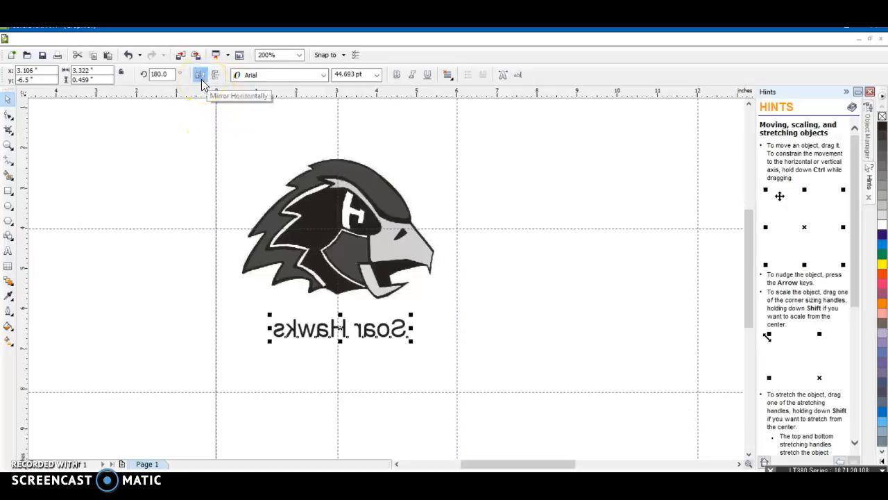
{"action": "scroll", "coordinate": [386, 277], "scroll_direction": "up", "scroll_amount": 1}
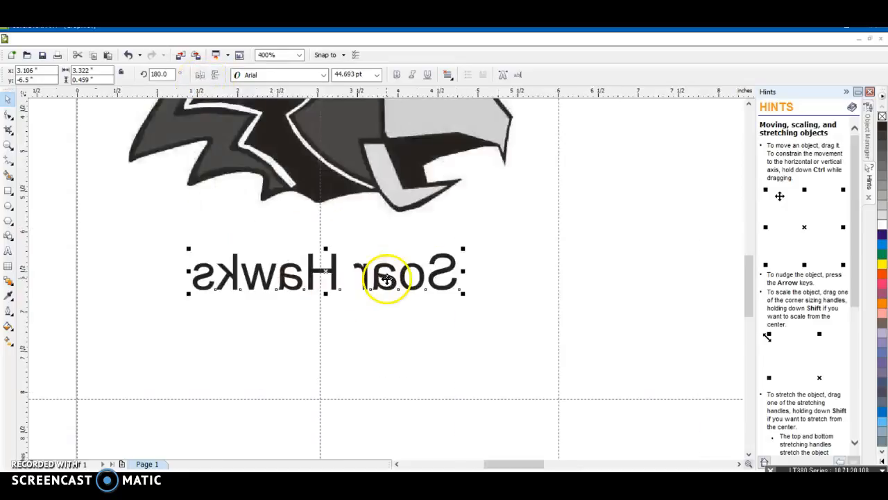
{"action": "scroll", "coordinate": [386, 278], "scroll_direction": "down", "scroll_amount": 3}
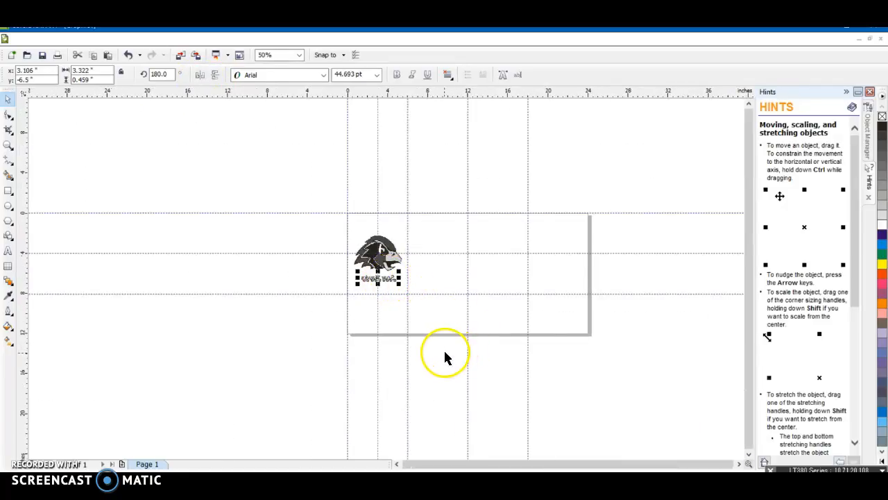
- Nudge the hawk image straight up until its centre is about 2.7 inches below the page top
{"action": "scroll", "coordinate": [381, 277], "scroll_direction": "up", "scroll_amount": 1}
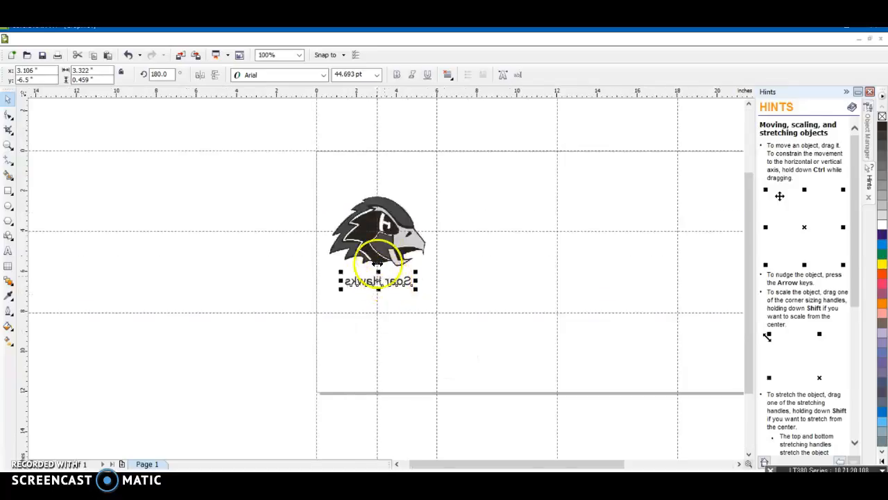
{"action": "left_click", "coordinate": [386, 213]}
{"action": "key", "text": "Up"}
{"action": "key", "text": "Up"}
{"action": "key", "text": "Up"}
{"action": "key", "text": "Up"}
{"action": "key", "text": "Up"}
{"action": "key", "text": "Up"}
{"action": "key", "text": "Up"}
{"action": "key", "text": "Up"}
{"action": "key", "text": "Up"}
{"action": "key", "text": "Up"}
{"action": "key", "text": "Up"}
{"action": "key", "text": "Up"}
{"action": "key", "text": "Up"}
{"action": "key", "text": "Up"}
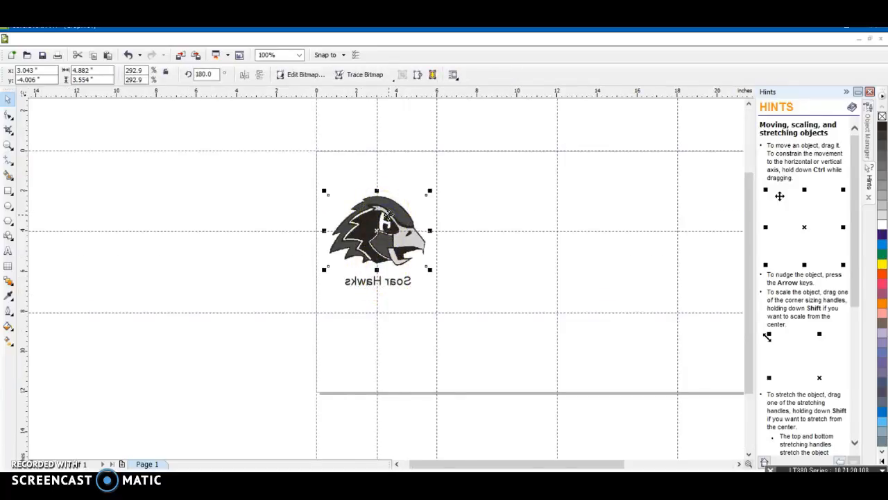
{"action": "key", "text": "Up"}
{"action": "key", "text": "Up"}
{"action": "key", "text": "Up"}
{"action": "key", "text": "Up"}
{"action": "key", "text": "Up"}
{"action": "key", "text": "Up"}
{"action": "key", "text": "Up"}
{"action": "key", "text": "Up"}
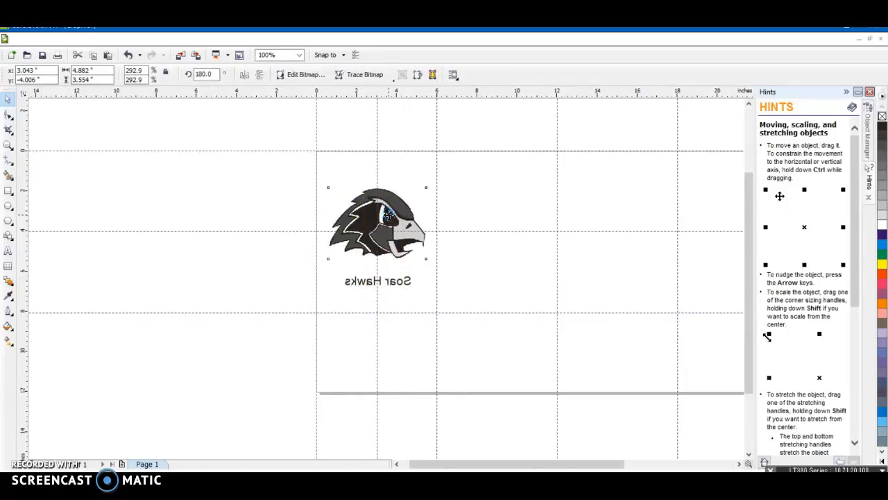
{"action": "key", "text": "Up"}
{"action": "key", "text": "Up"}
{"action": "key", "text": "Up"}
{"action": "key", "text": "Up"}
{"action": "key", "text": "Up"}
{"action": "key", "text": "Up"}
{"action": "key", "text": "Up"}
{"action": "key", "text": "Up"}
{"action": "key", "text": "Up"}
{"action": "key", "text": "Up"}
{"action": "key", "text": "Up"}
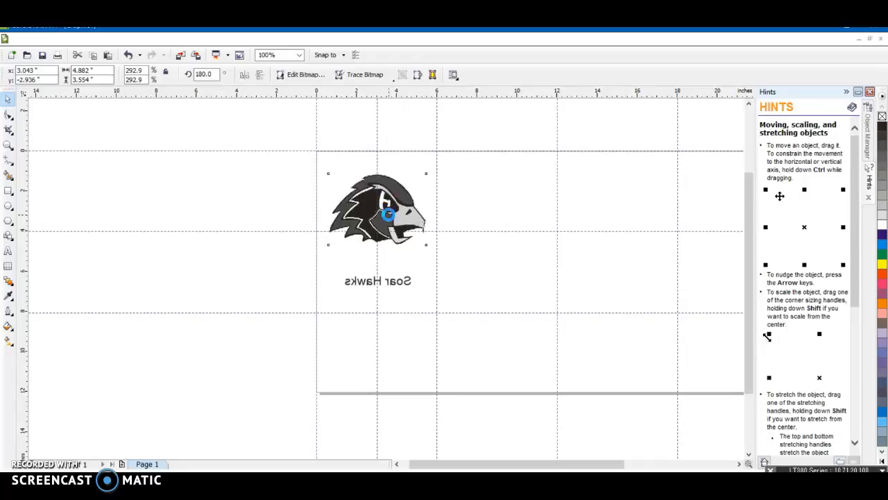
{"action": "key", "text": "Up"}
{"action": "key", "text": "Up"}
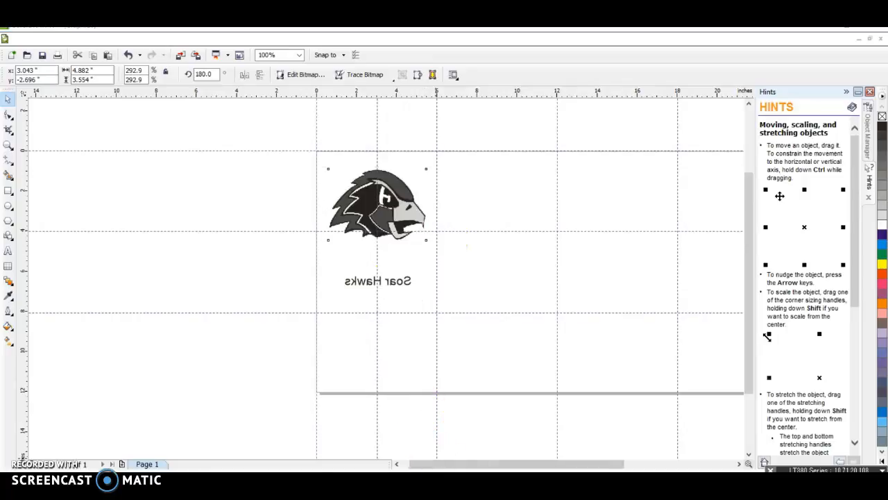
- Switch to the open coaster template drawing with four designs and examine the orientation of its logos and text
{"action": "left_click", "coordinate": [513, 451]}
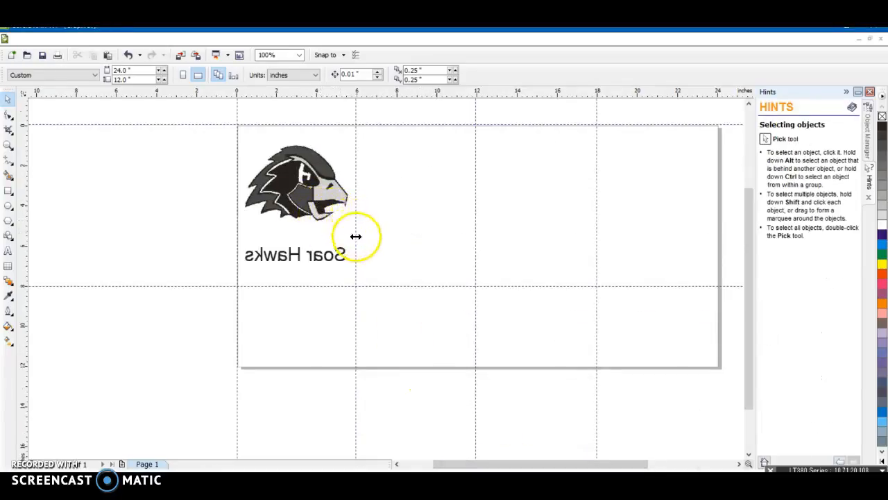
{"action": "mouse_move", "coordinate": [399, 471]}
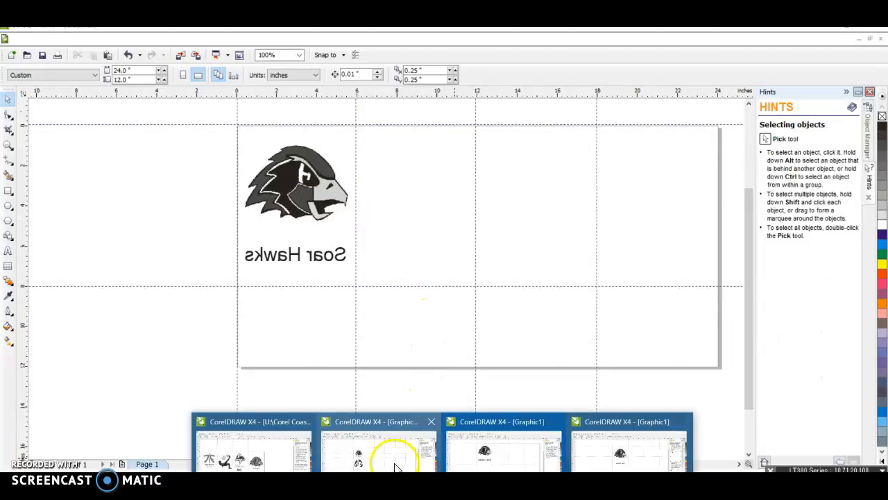
{"action": "left_click", "coordinate": [257, 452]}
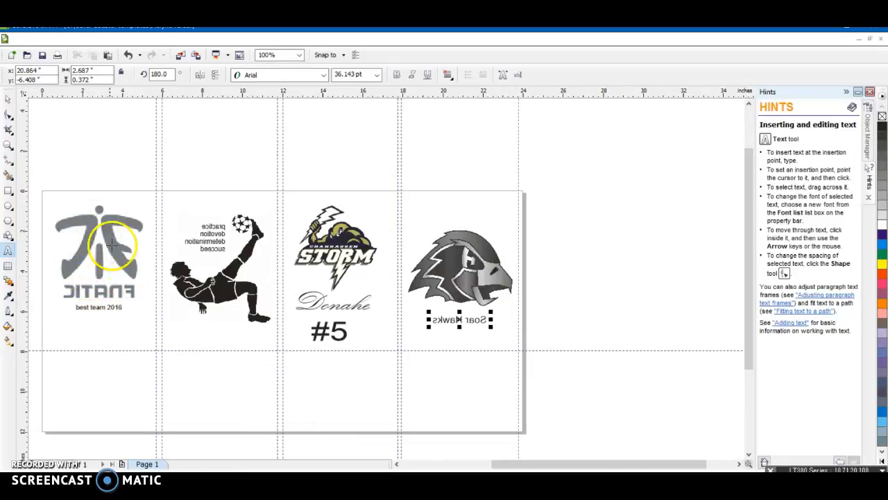
{"action": "scroll", "coordinate": [80, 305], "scroll_direction": "up", "scroll_amount": 1}
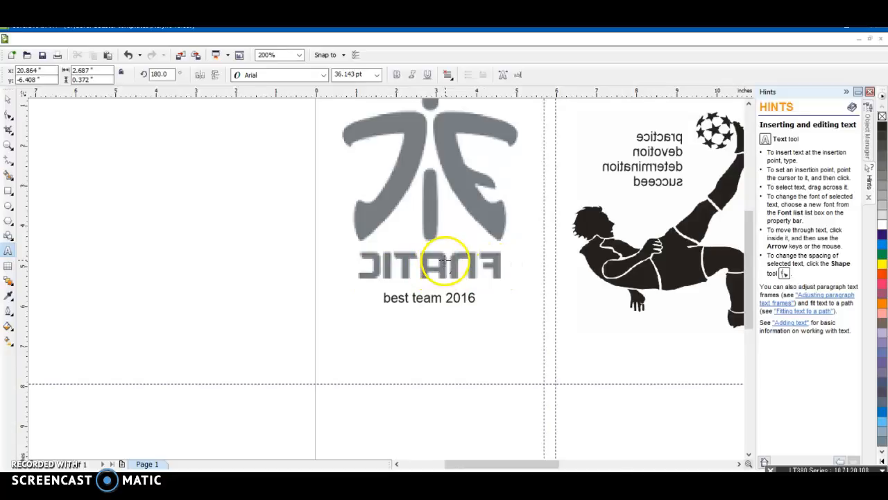
{"action": "scroll", "coordinate": [444, 264], "scroll_direction": "down", "scroll_amount": 1}
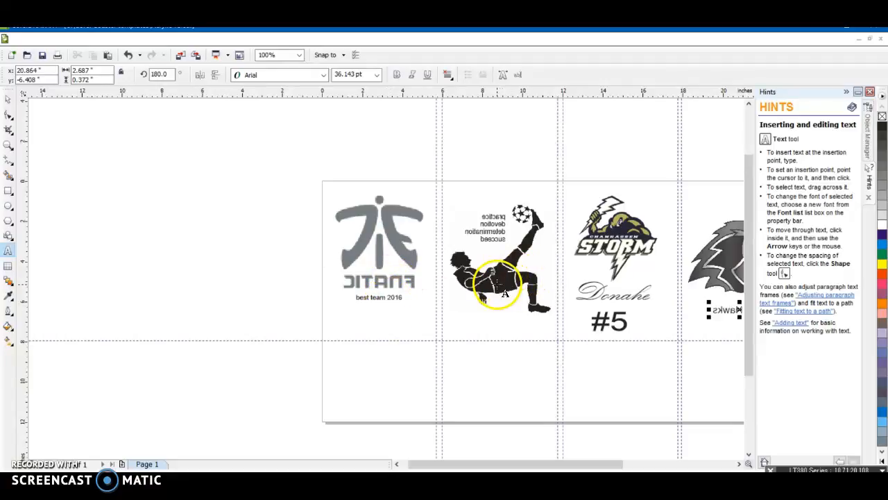
{"action": "scroll", "coordinate": [528, 278], "scroll_direction": "up", "scroll_amount": 1}
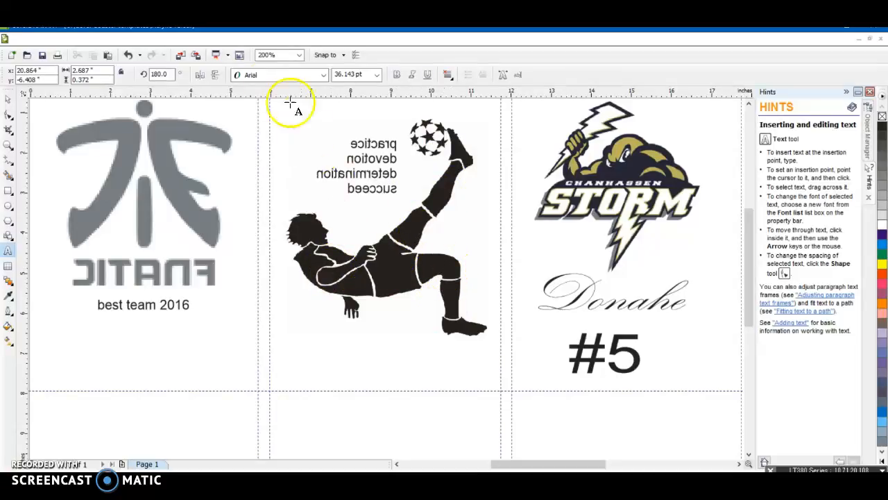
- Mirror the soccer player image horizontally, and mirror it again to restore its original orientation
{"action": "left_click", "coordinate": [387, 264]}
{"action": "left_click", "coordinate": [383, 256]}
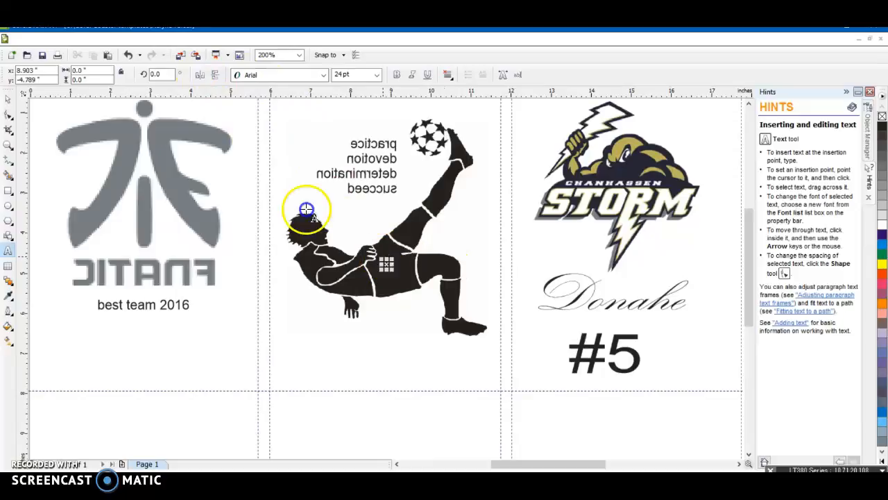
{"action": "left_click", "coordinate": [9, 102]}
{"action": "left_click", "coordinate": [421, 278]}
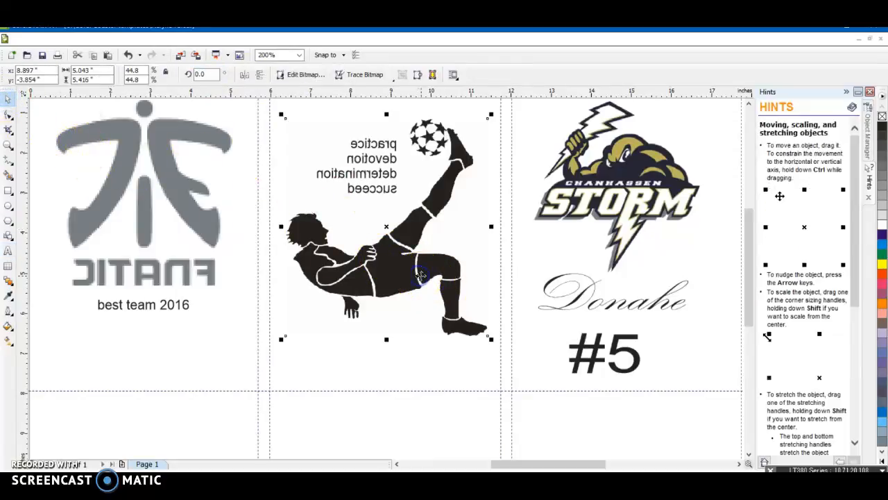
{"action": "left_click", "coordinate": [244, 75]}
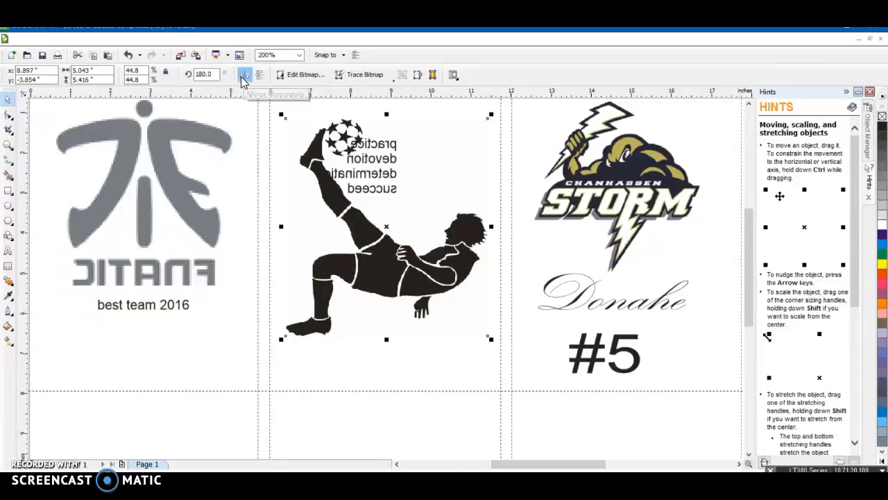
{"action": "left_click", "coordinate": [244, 75]}
- Mirror the "practice devotion determination succeed" text horizontally, and mirror it again to restore its reversed orientation
{"action": "left_click", "coordinate": [340, 182]}
{"action": "left_click", "coordinate": [368, 186]}
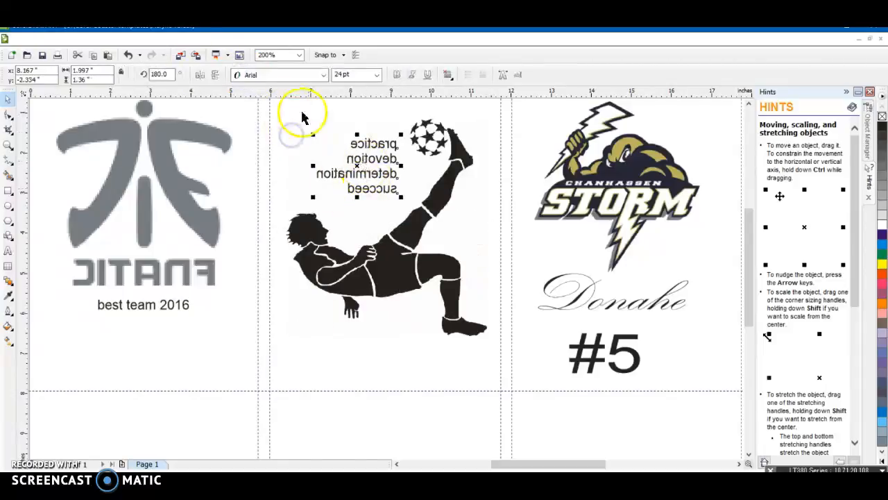
{"action": "left_click", "coordinate": [200, 75]}
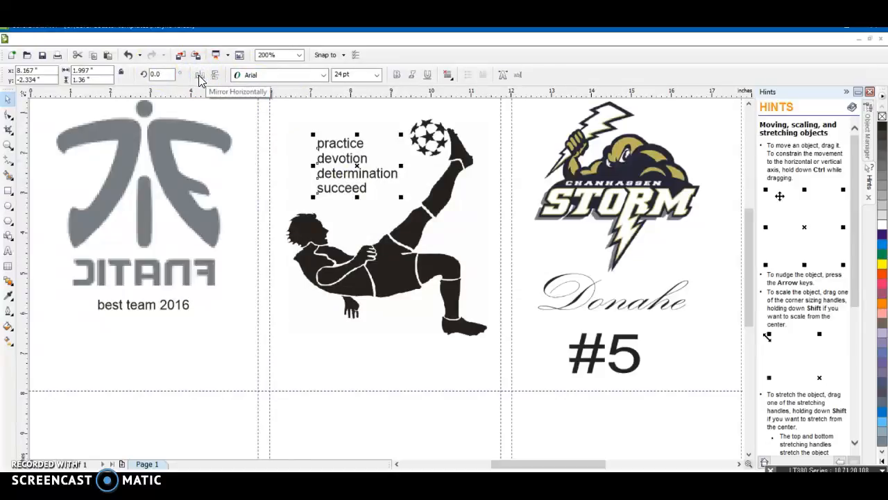
{"action": "left_click", "coordinate": [200, 75]}
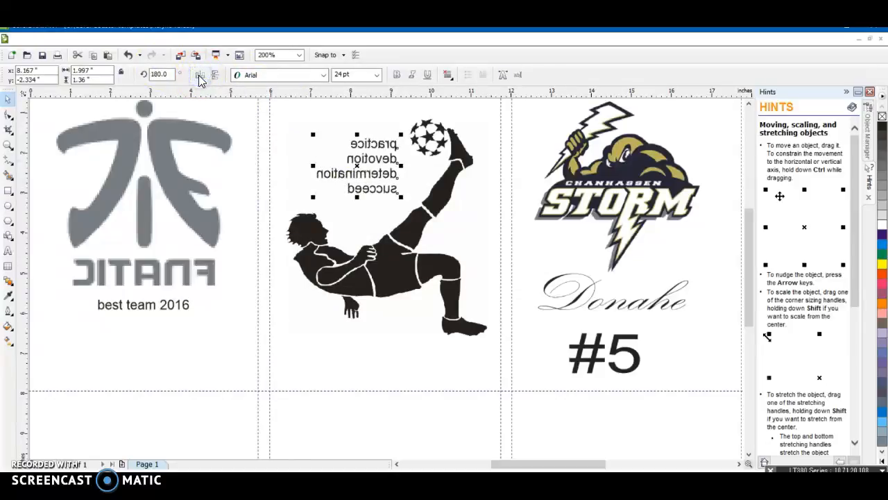
{"action": "left_click", "coordinate": [452, 217]}
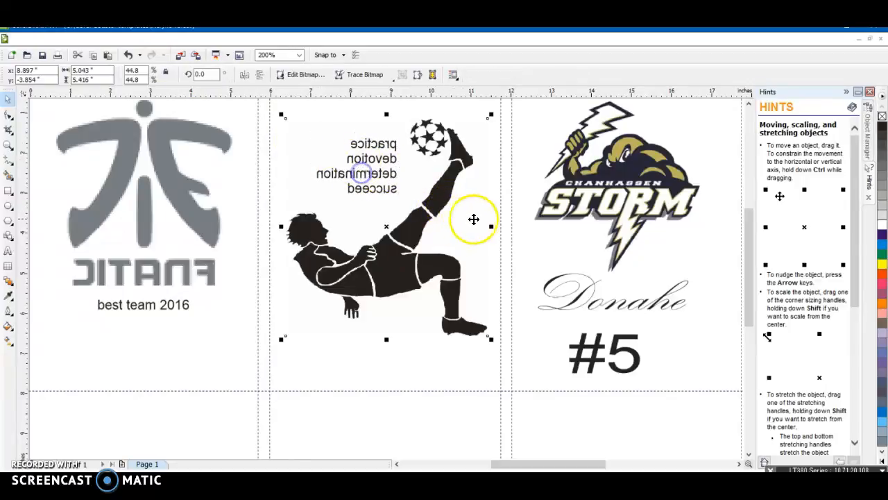
- Mirror the grouped Chanhassen Storm logo, script name and "#5" horizontally, and deselect the group
{"action": "scroll", "coordinate": [386, 274], "scroll_direction": "up", "scroll_amount": 1}
{"action": "scroll", "coordinate": [387, 279], "scroll_direction": "down", "scroll_amount": 2}
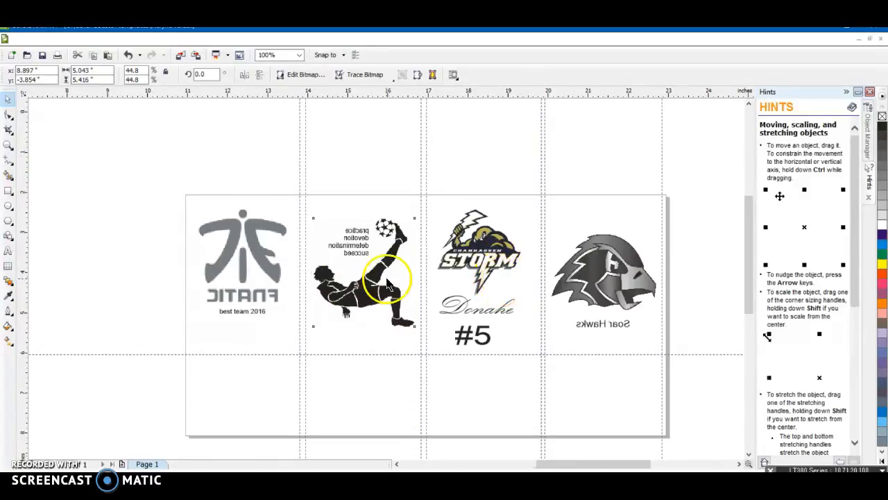
{"action": "scroll", "coordinate": [376, 278], "scroll_direction": "up", "scroll_amount": 1}
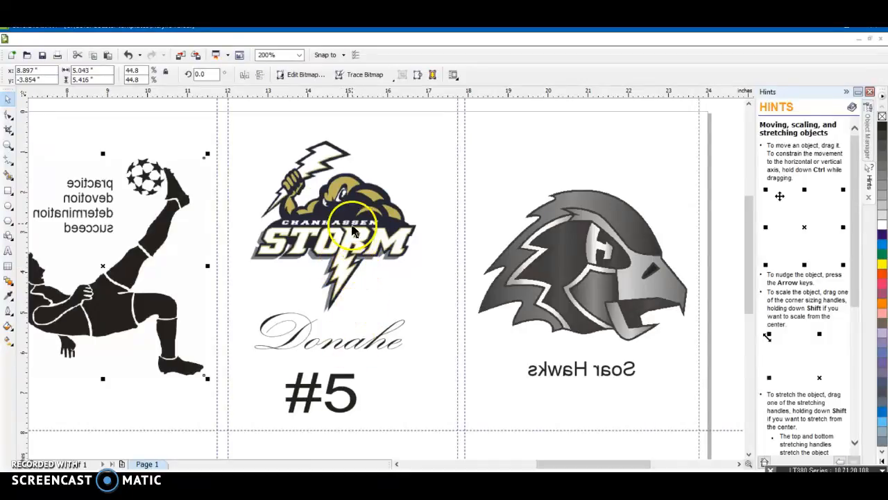
{"action": "left_click", "coordinate": [342, 195]}
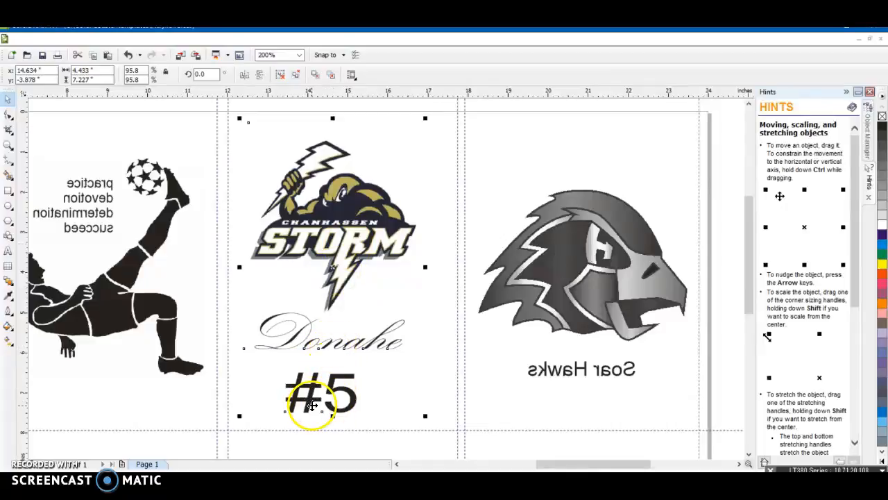
{"action": "left_click", "coordinate": [312, 406]}
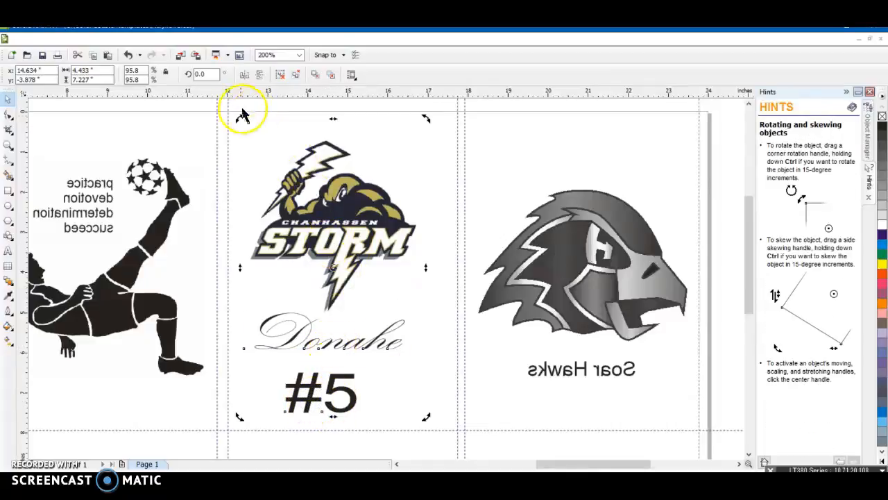
{"action": "left_click", "coordinate": [244, 74]}
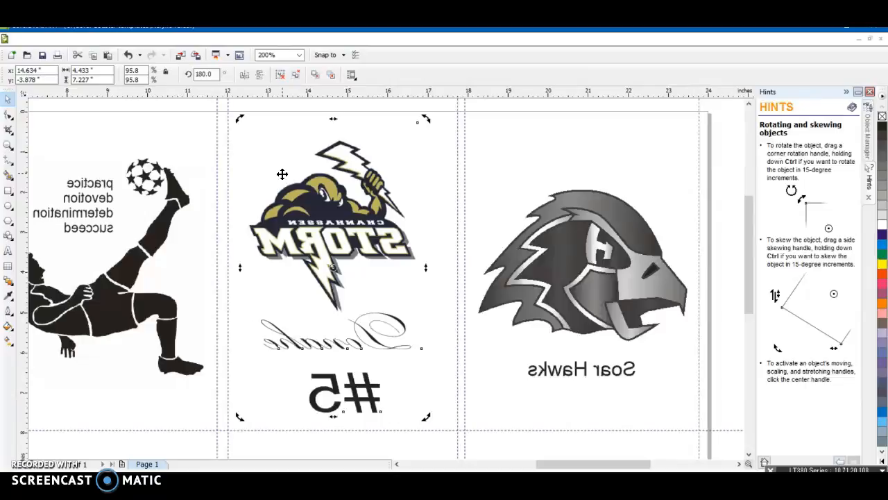
{"action": "left_click", "coordinate": [514, 134]}
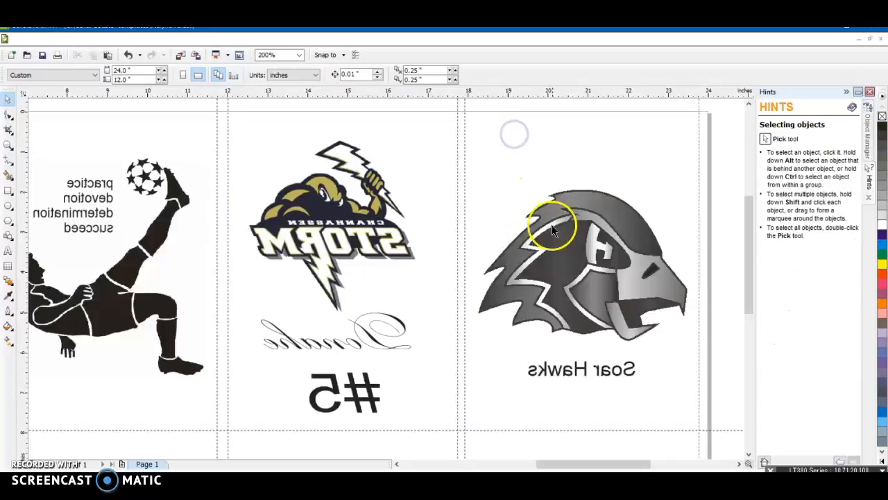
- Switch back to the Graphic1 drawing containing only the hawk image and "Soar Hawks" text, and deselect the hawk
{"action": "scroll", "coordinate": [553, 231], "scroll_direction": "down", "scroll_amount": 2}
{"action": "scroll", "coordinate": [353, 314], "scroll_direction": "up", "scroll_amount": 2}
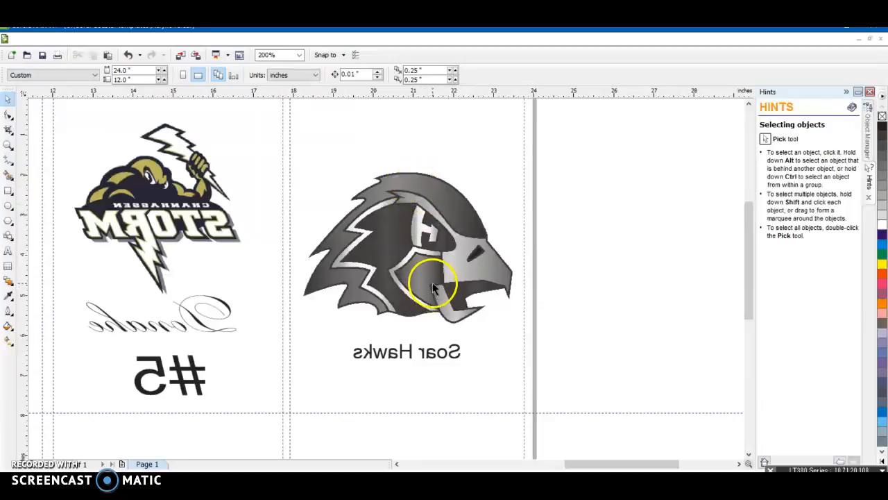
{"action": "scroll", "coordinate": [424, 284], "scroll_direction": "down", "scroll_amount": 2}
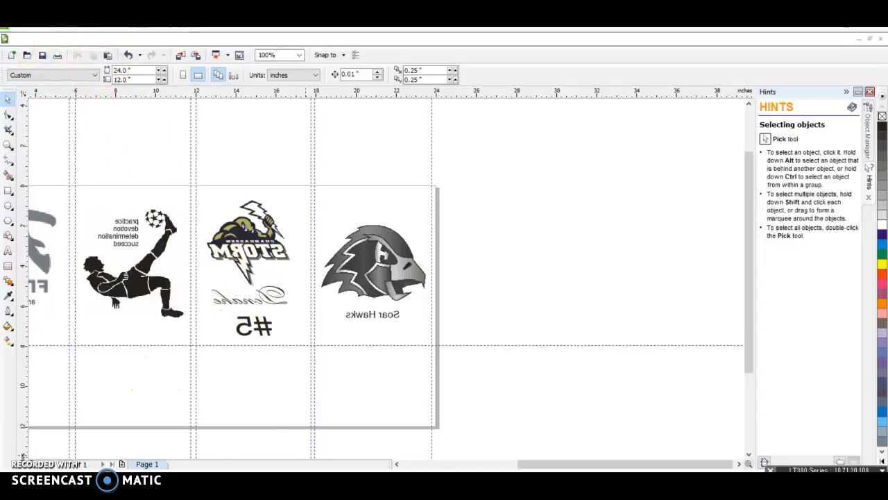
{"action": "mouse_move", "coordinate": [496, 455]}
{"action": "left_click", "coordinate": [615, 458]}
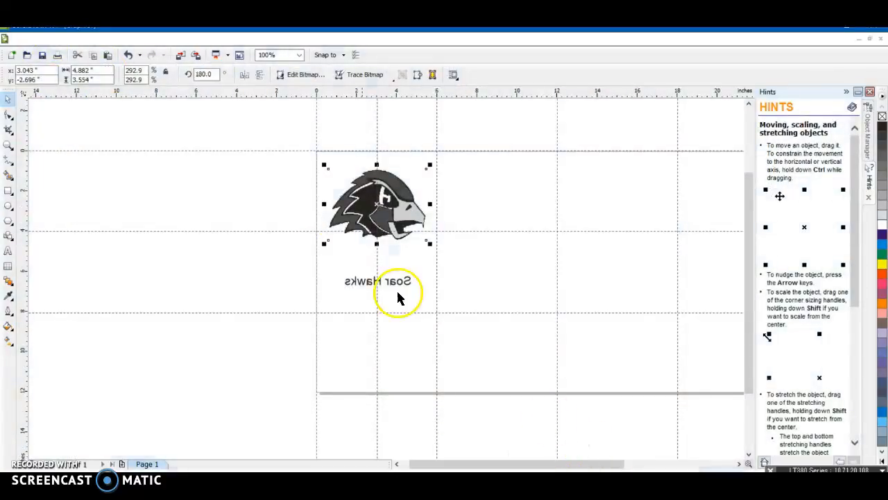
{"action": "left_click", "coordinate": [188, 216]}
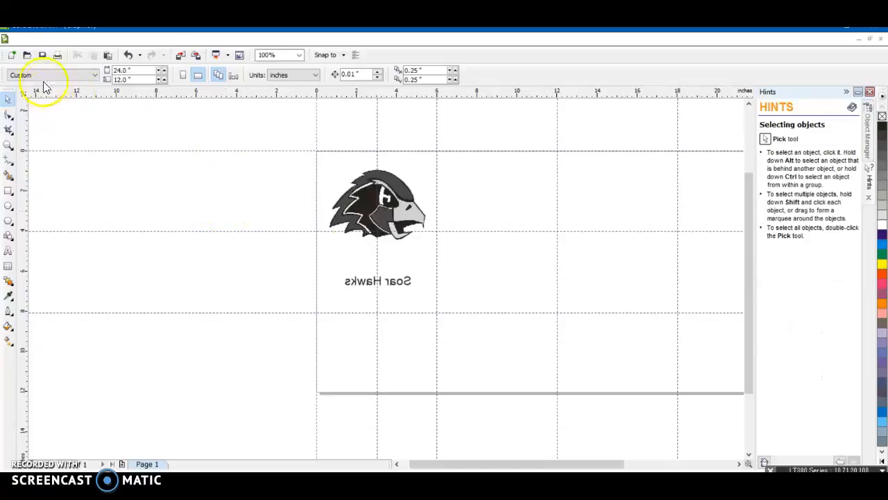
- Start saving the drawing with Save As and browse the ClassMS (K:) network drive through ClassCME and the teacher's folder to Tri1
{"action": "left_click", "coordinate": [24, 39]}
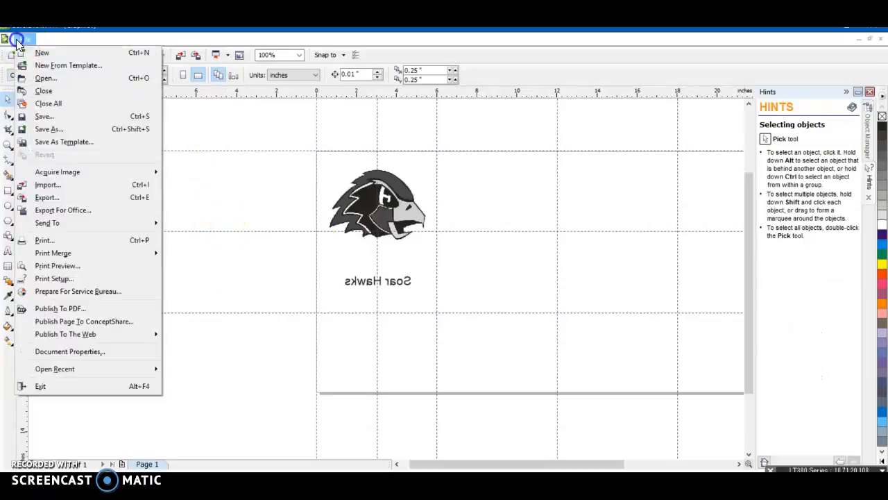
{"action": "left_click", "coordinate": [47, 129]}
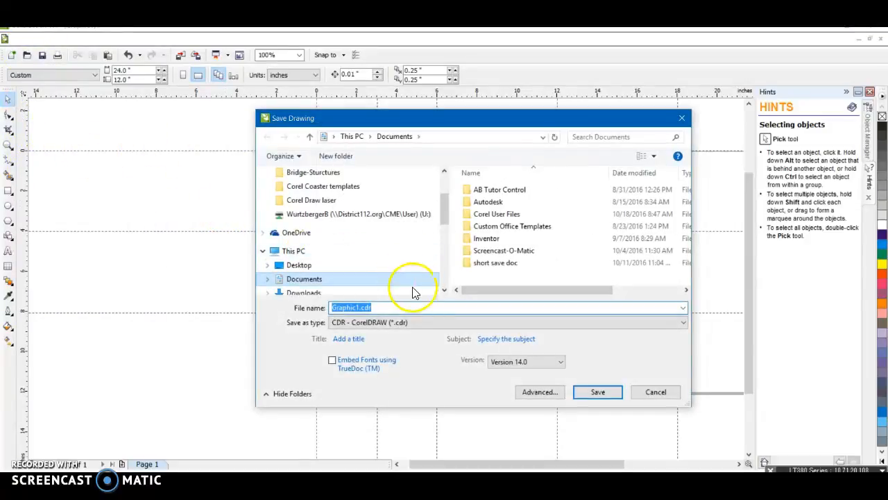
{"action": "left_click", "coordinate": [367, 251]}
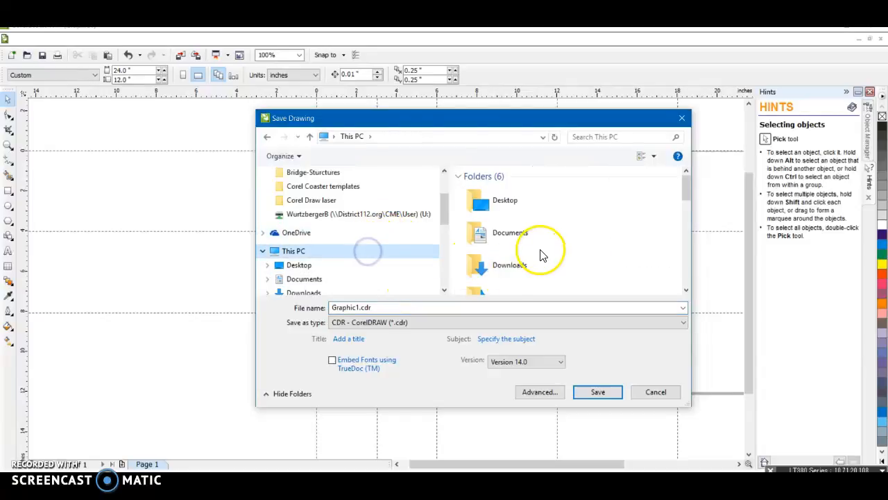
{"action": "scroll", "coordinate": [539, 254], "scroll_direction": "down", "scroll_amount": 6}
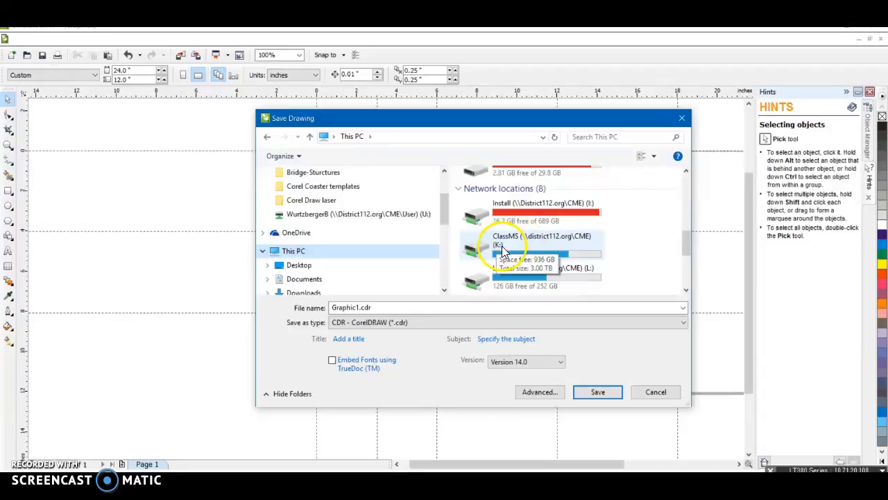
{"action": "double_click", "coordinate": [522, 242]}
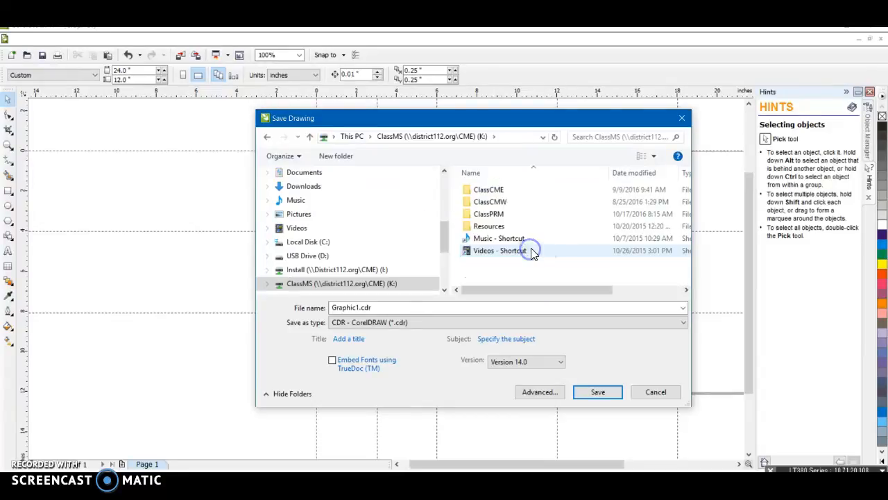
{"action": "double_click", "coordinate": [520, 191]}
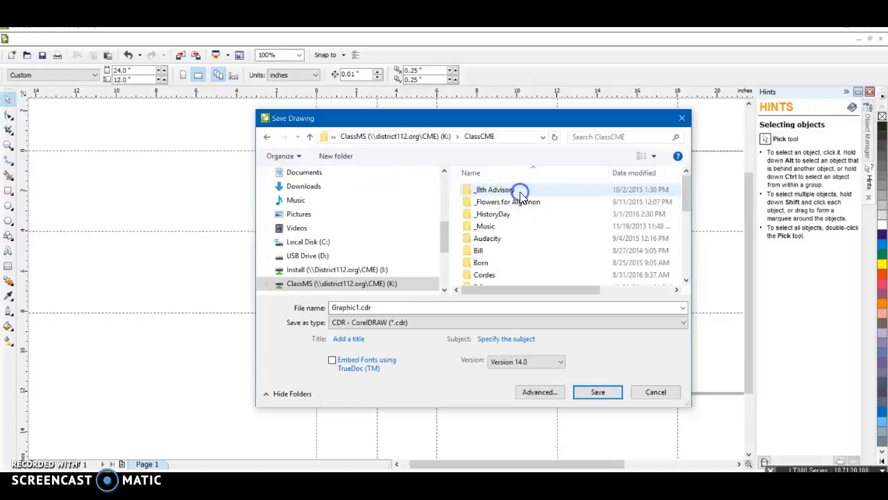
{"action": "scroll", "coordinate": [528, 236], "scroll_direction": "down", "scroll_amount": 10}
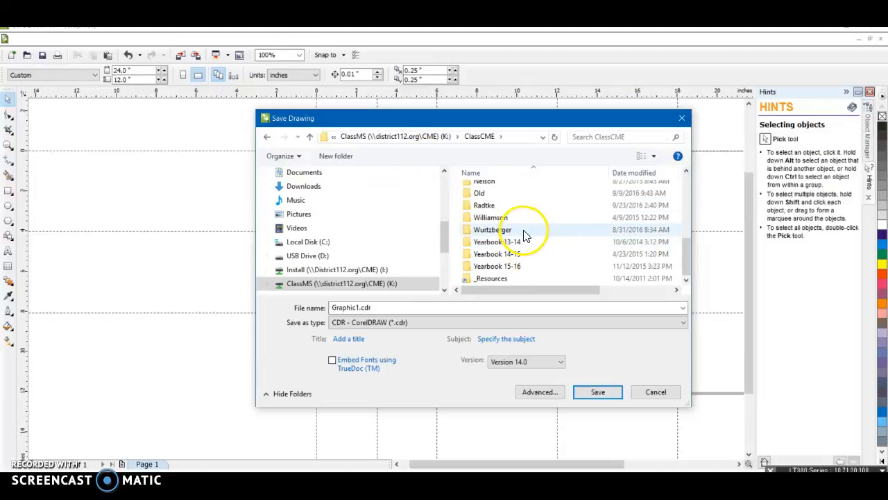
{"action": "double_click", "coordinate": [524, 230]}
{"action": "double_click", "coordinate": [495, 188]}
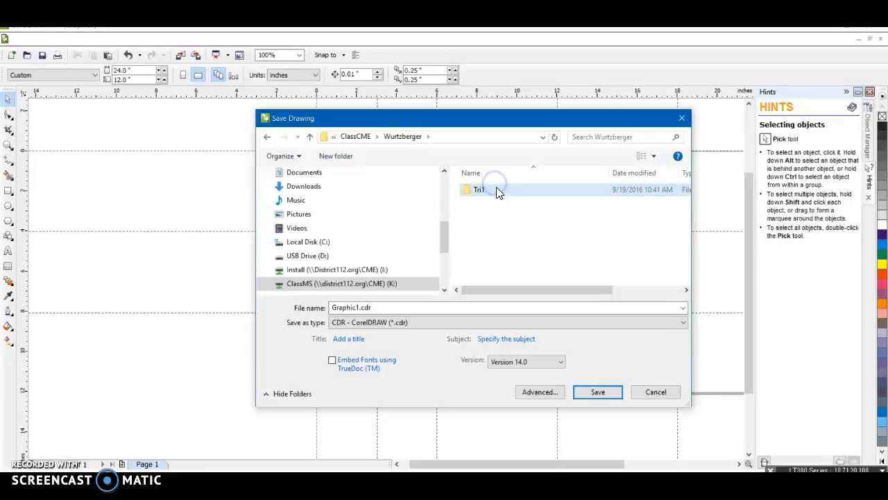